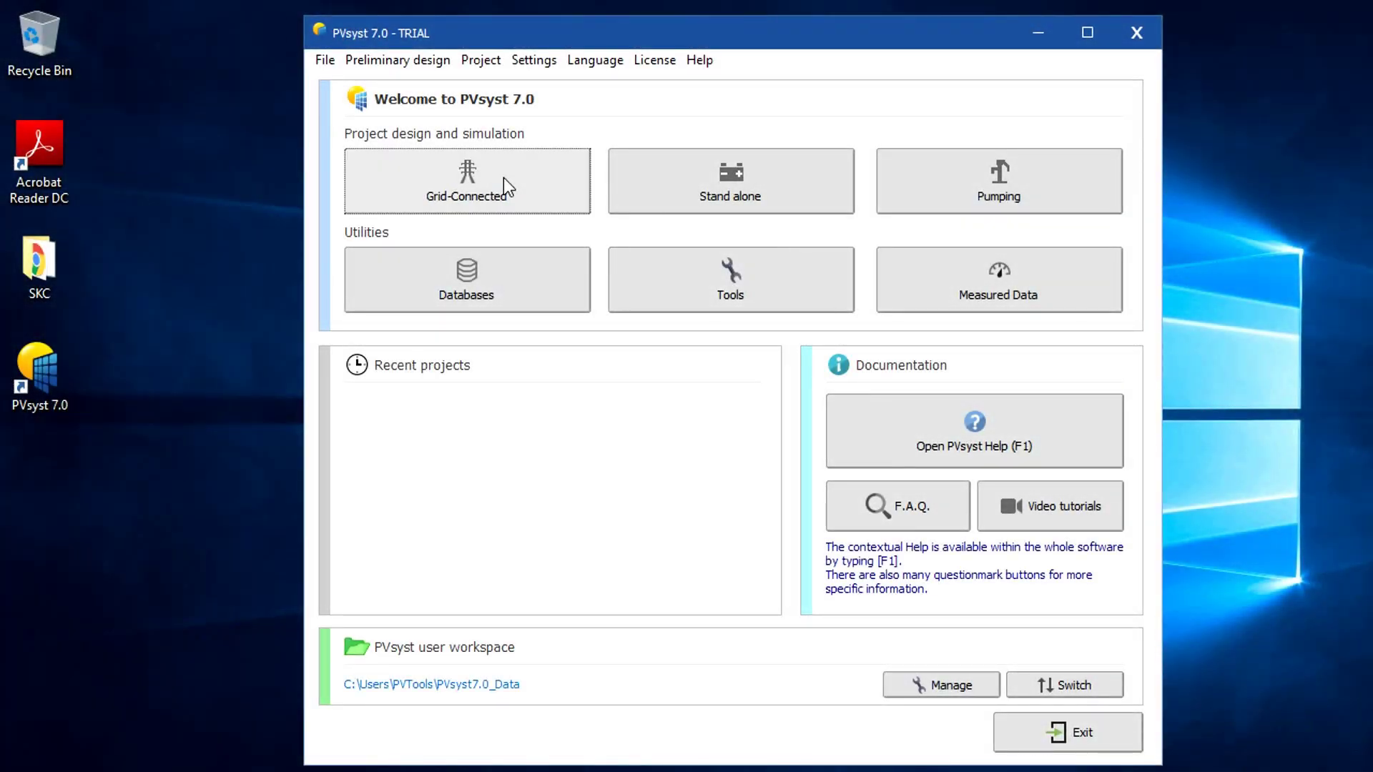
Start a new Grid-Connected project from the PVsyst 7.0 welcome screen.
click(504, 177)
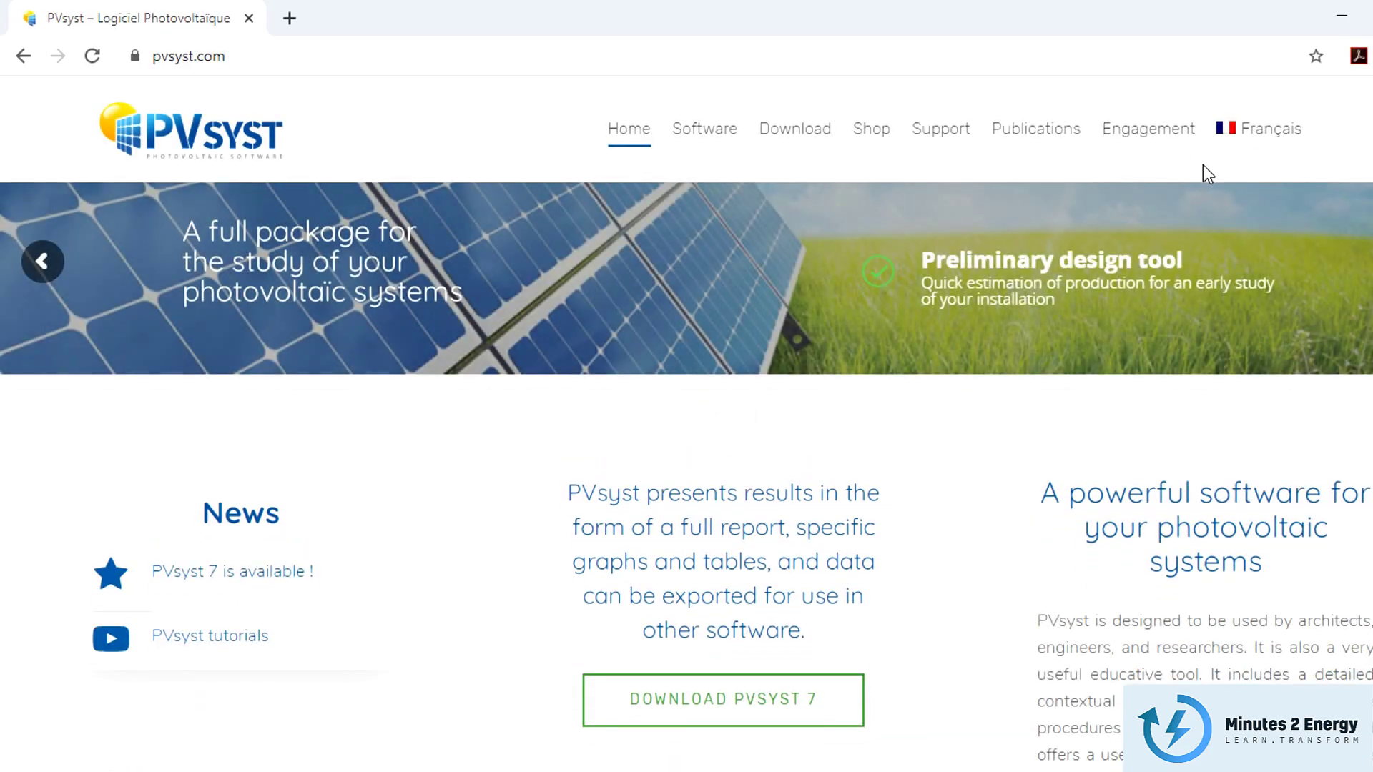
Go to the Download page from the pvsyst.com top navigation bar.
click(778, 131)
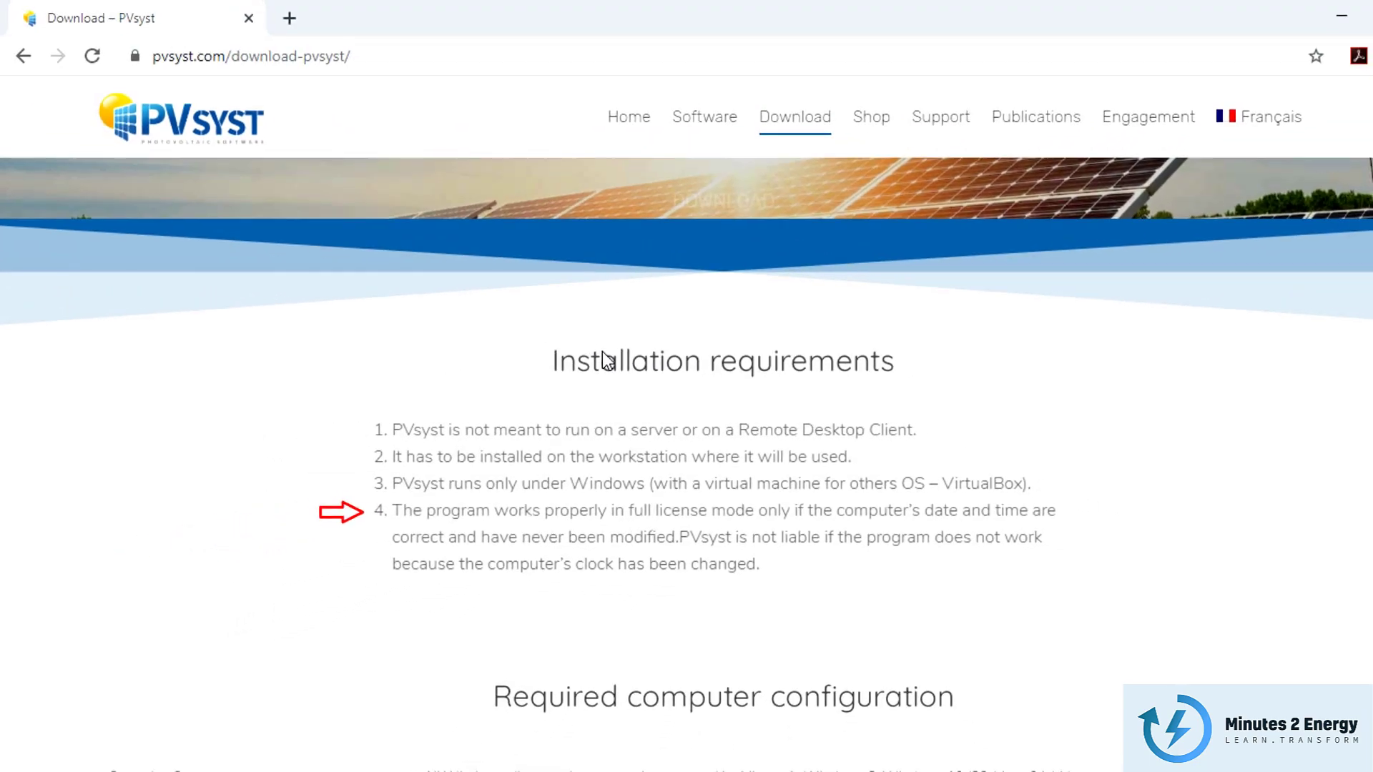
Scroll the download page down to the Required computer configuration section.
scroll(603, 352, down, 6)
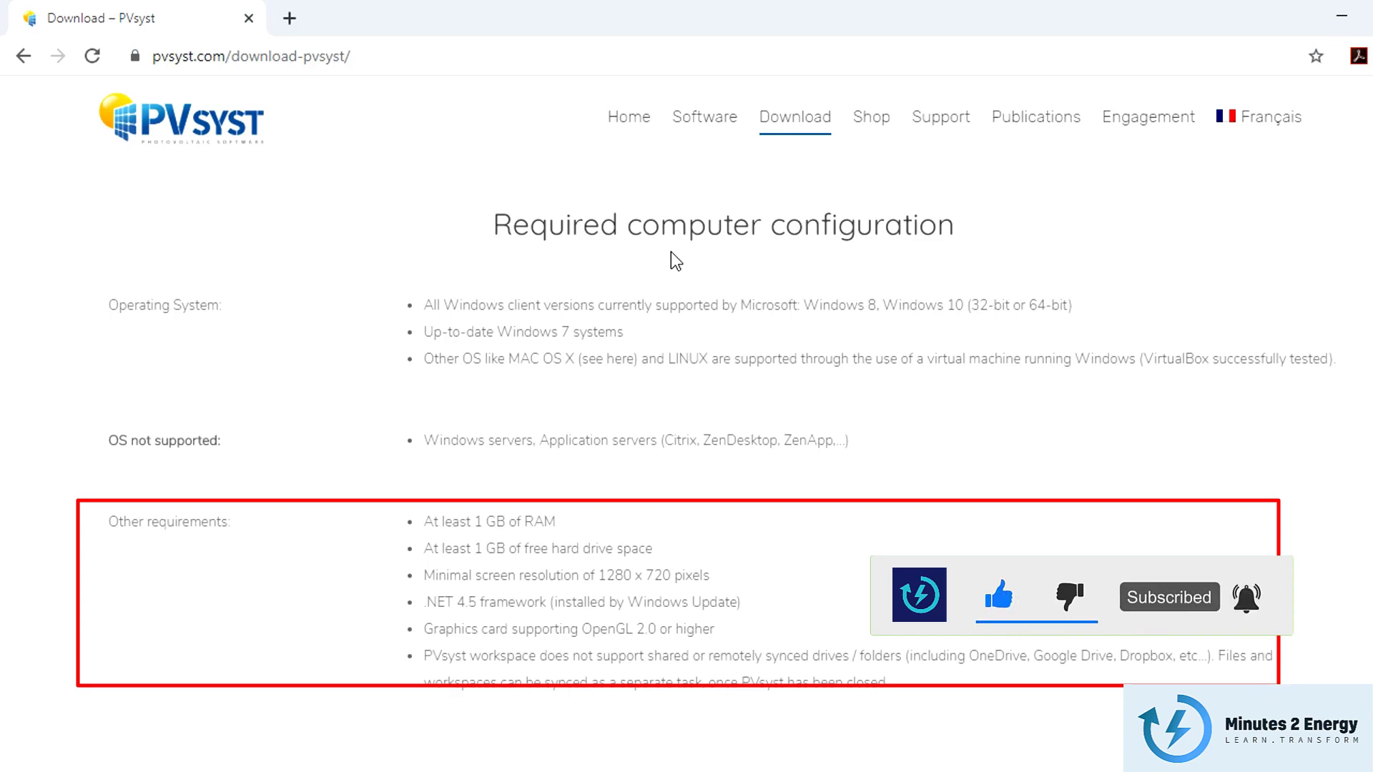
scroll(676, 261, down, 9)
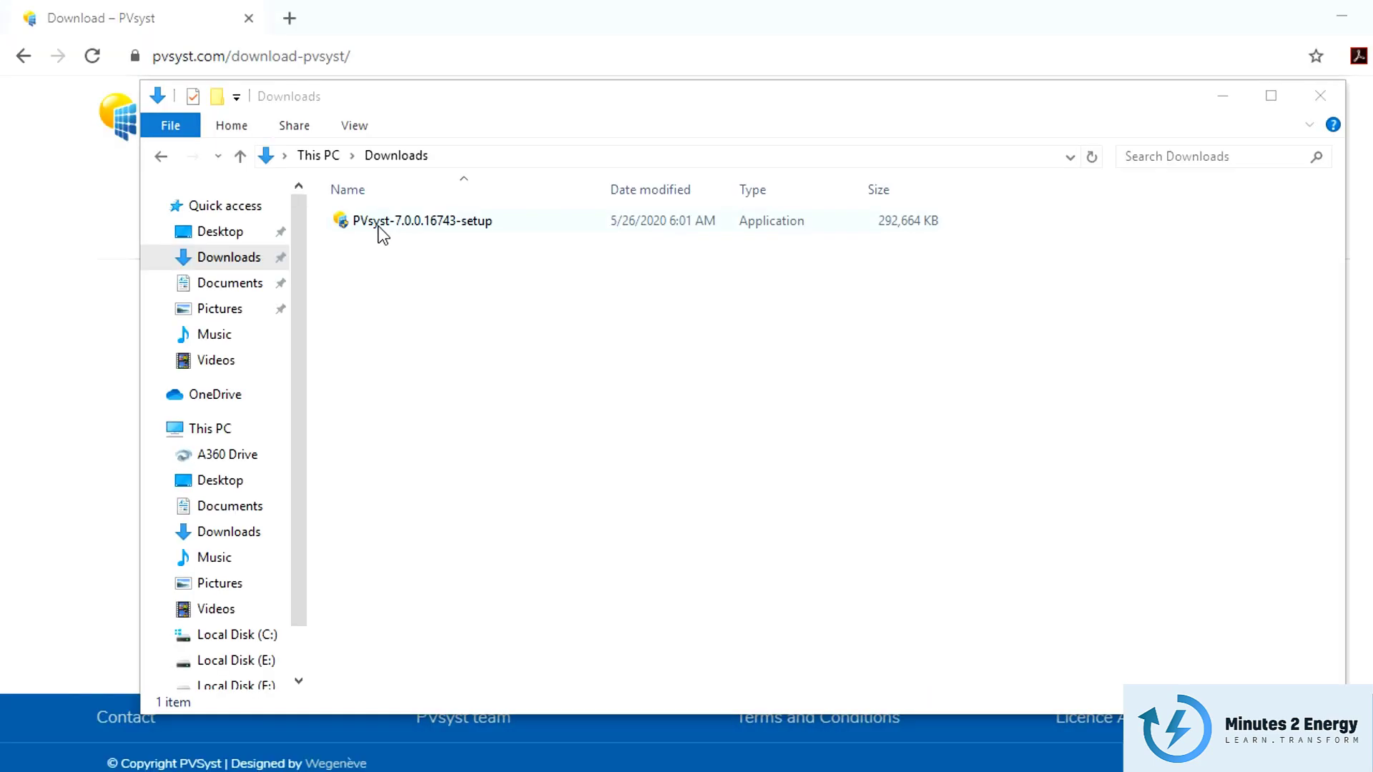
Run the PVsyst setup file in English (United States) and start installing .NET Framework 4.8.
double_click(376, 223)
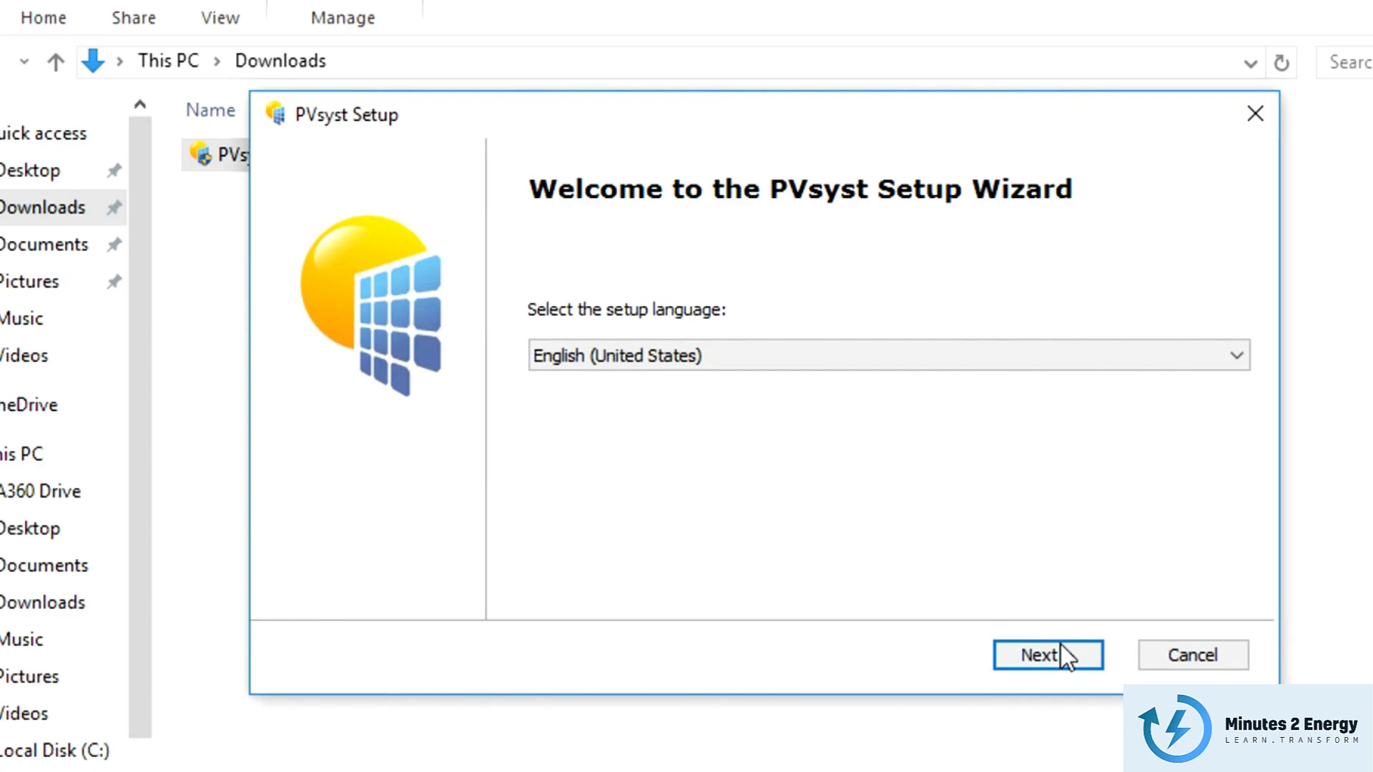
click(1062, 647)
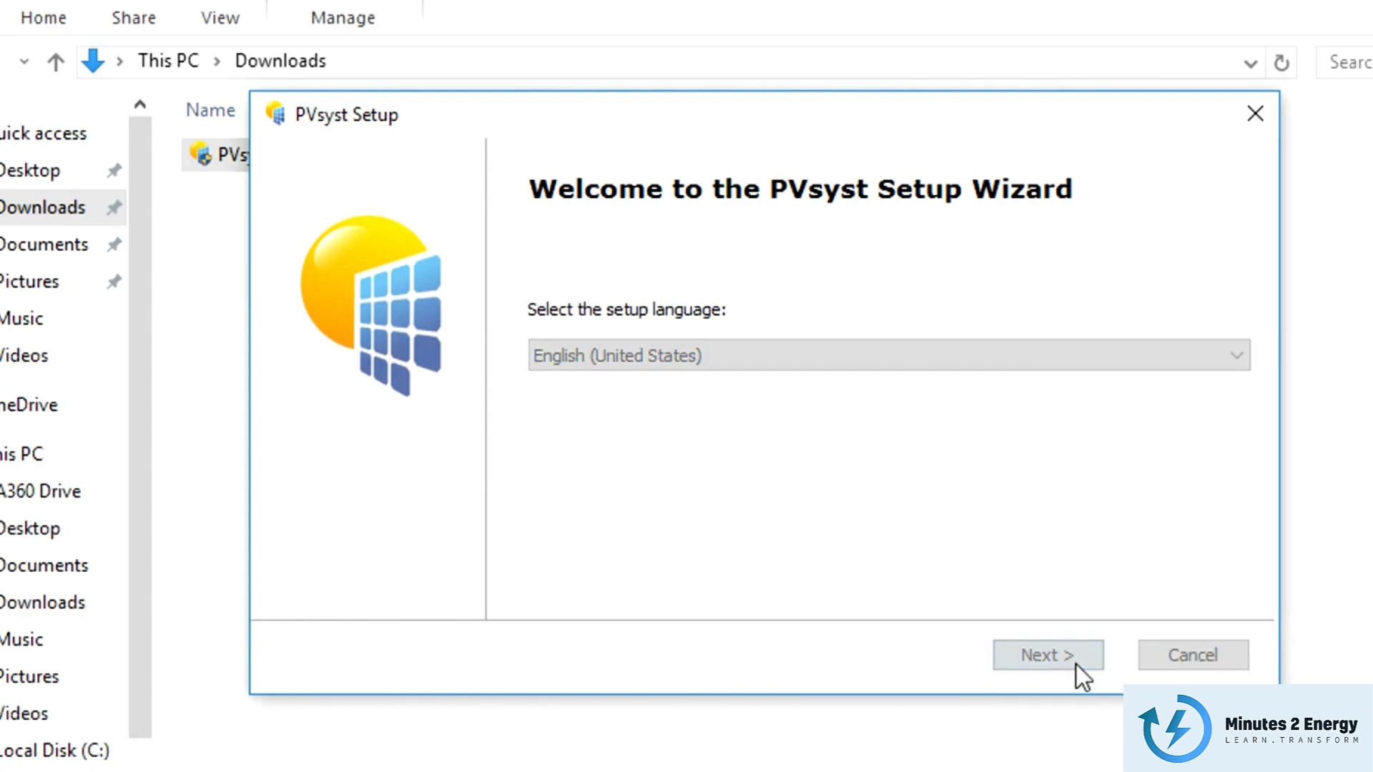
click(1075, 655)
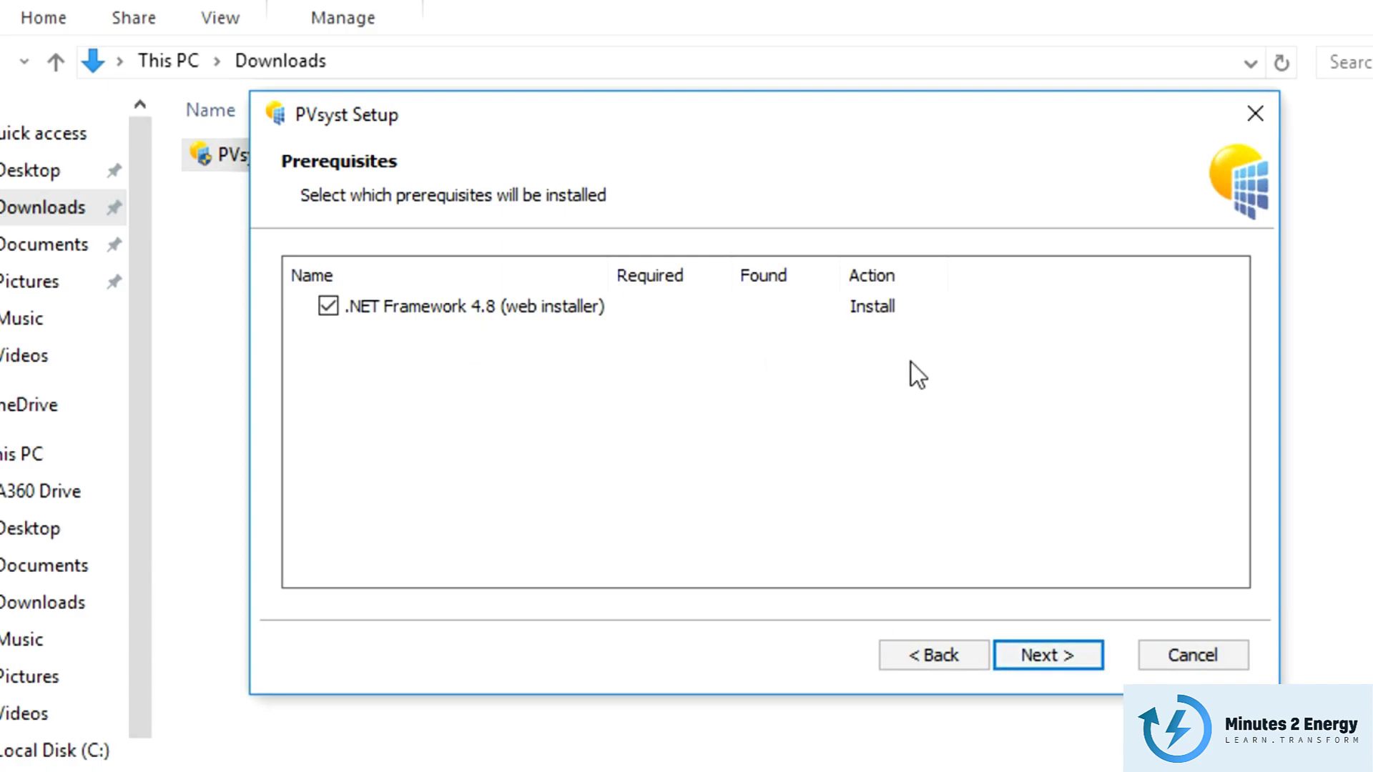
click(1057, 652)
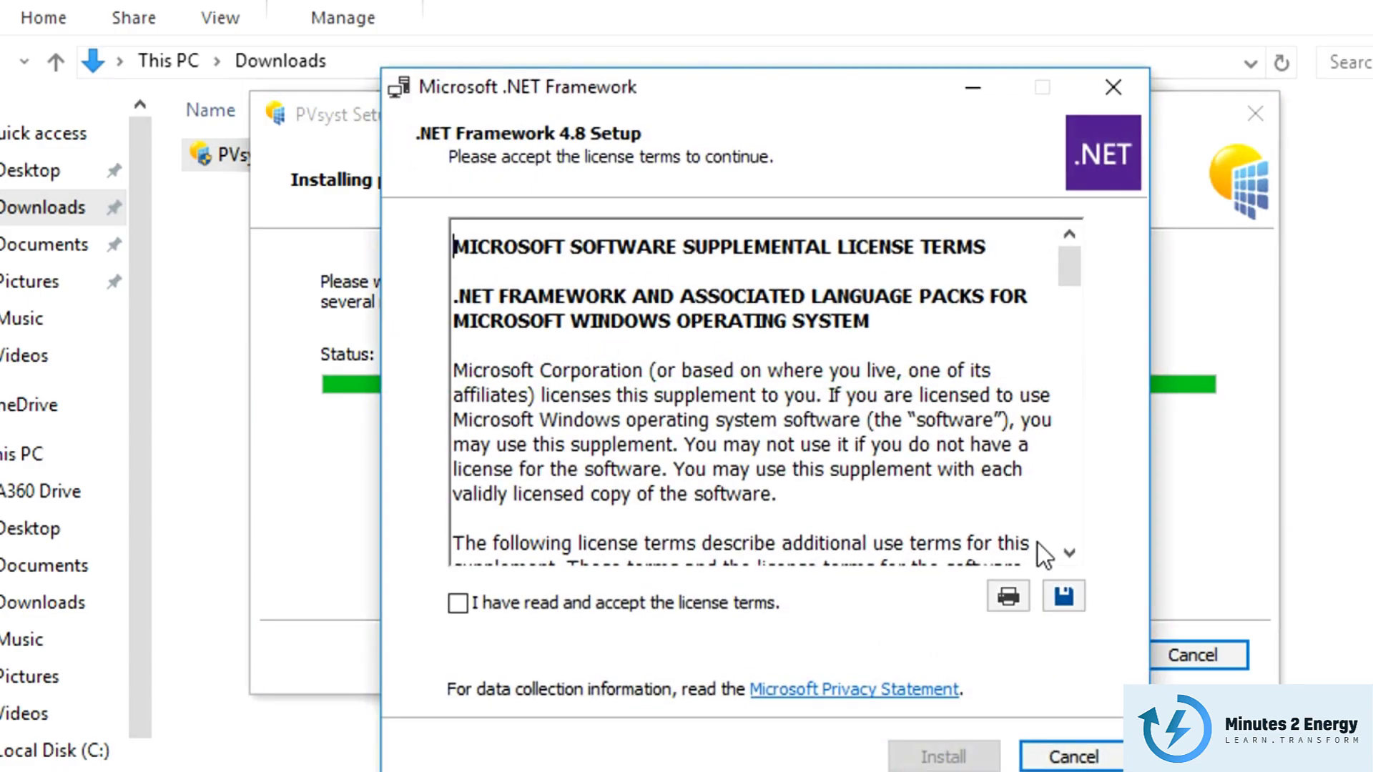
Accept the .NET Framework 4.8 license terms, install it, and close the finished installer.
click(604, 617)
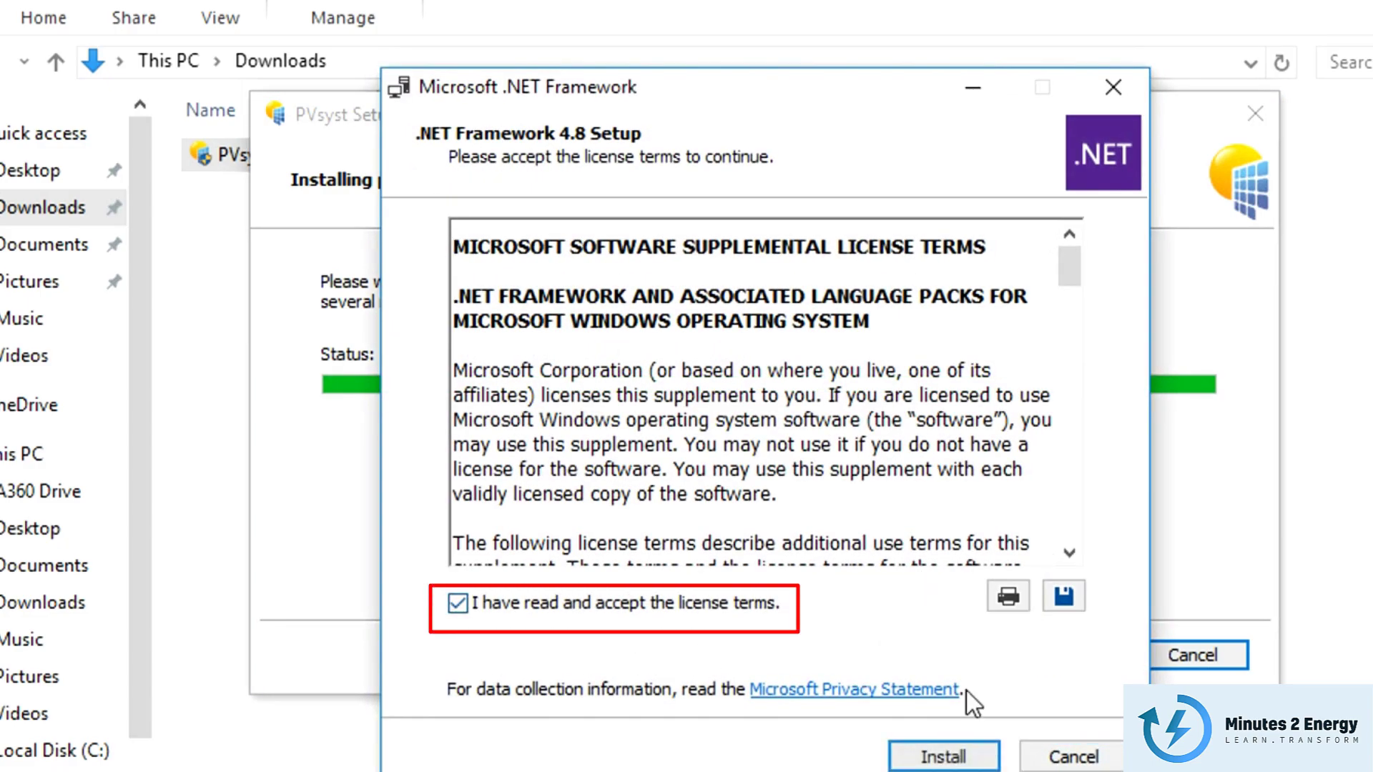
click(992, 756)
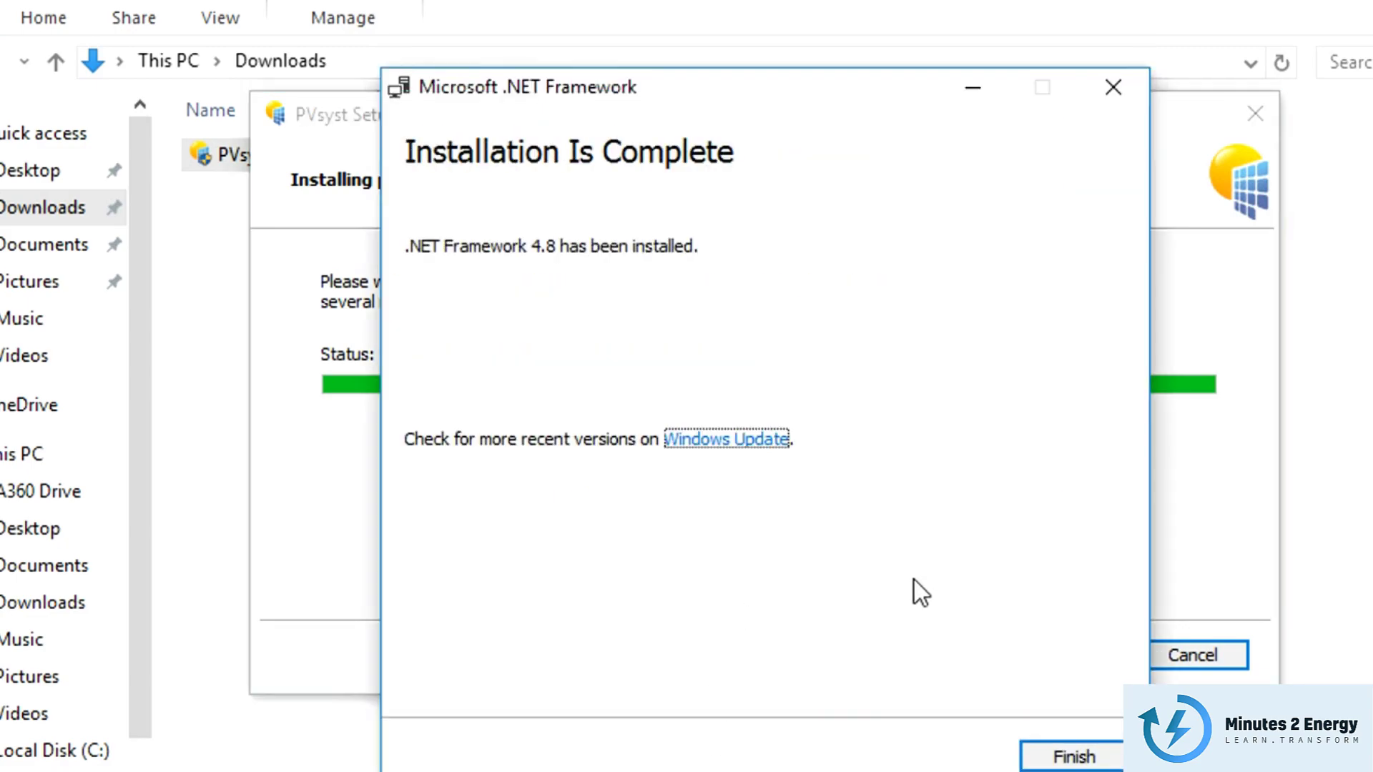
click(1058, 754)
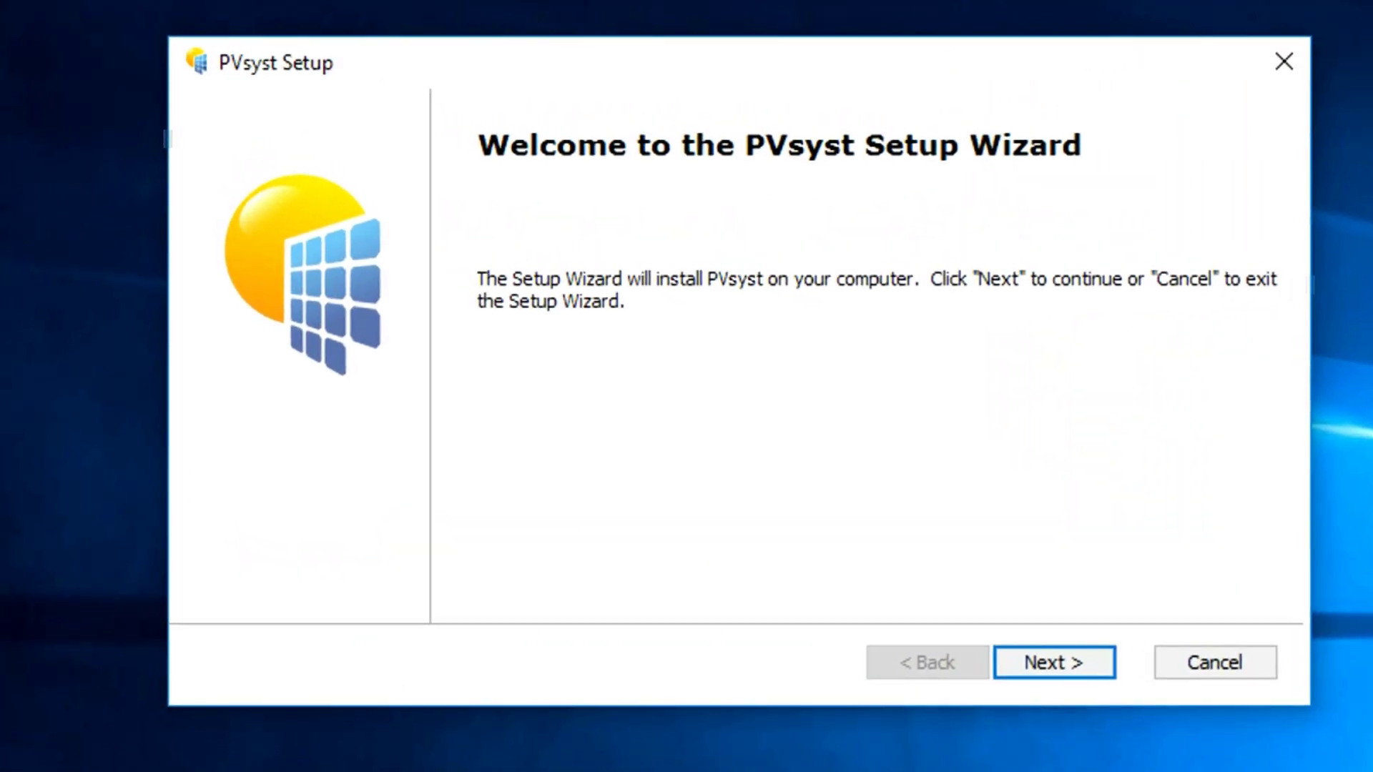
Accept the PVsyst license agreement and opt out of anonymous data sharing.
key(Return)
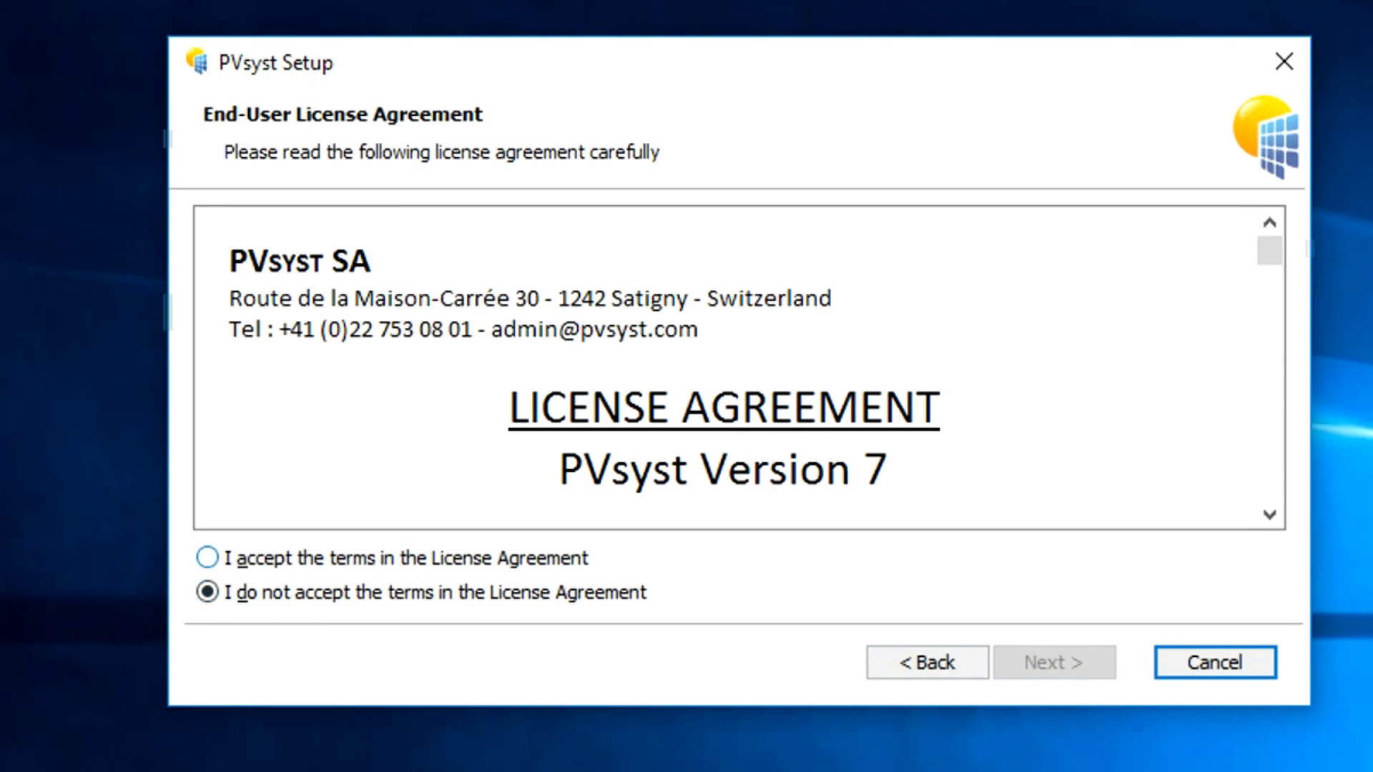
click(207, 558)
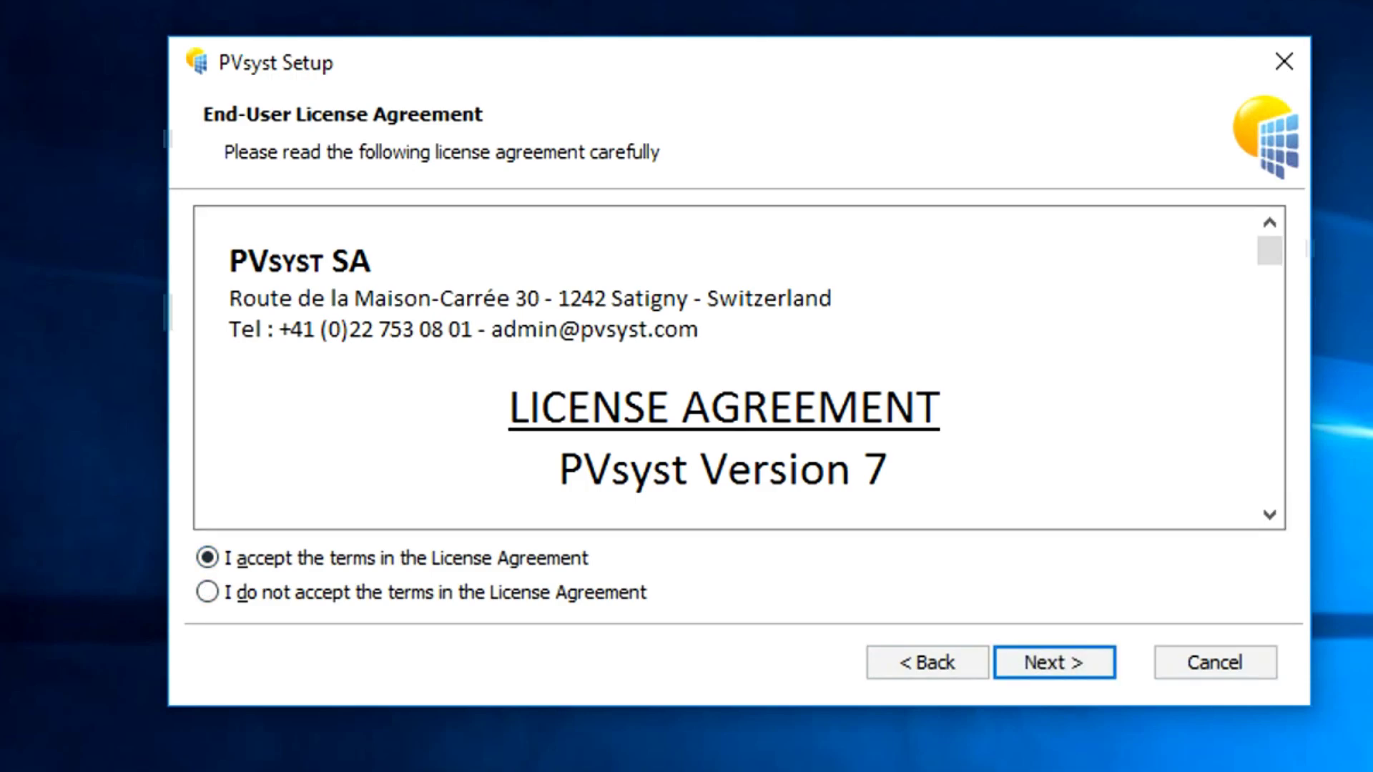
key(Return)
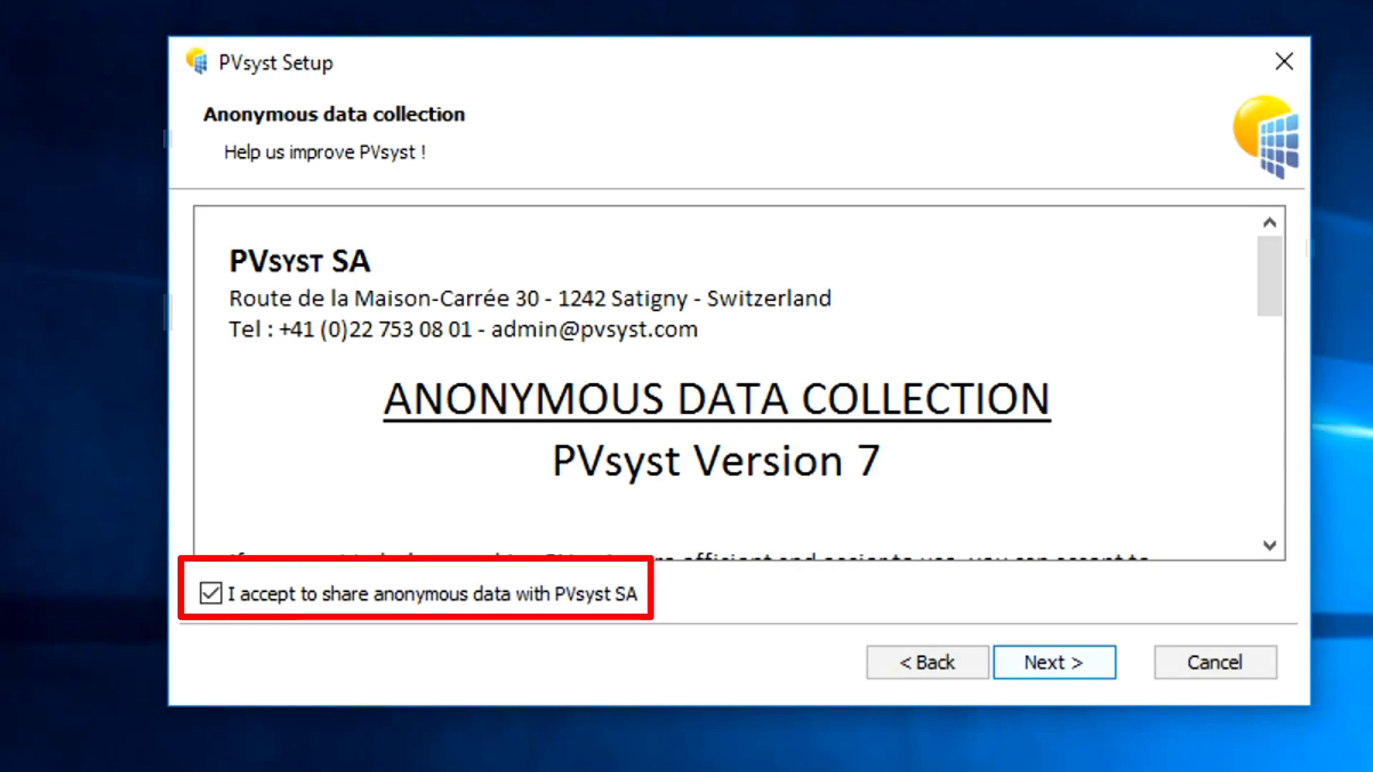
click(210, 594)
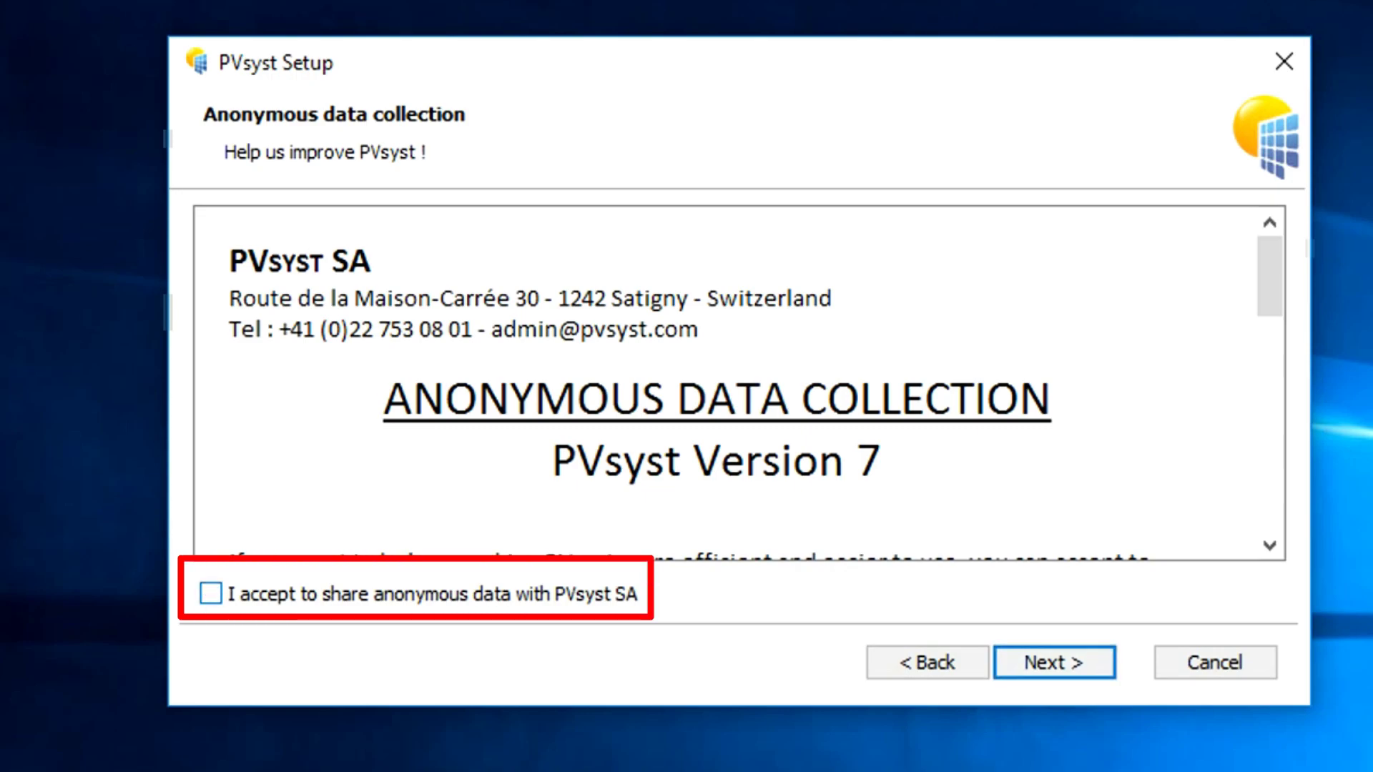
click(210, 593)
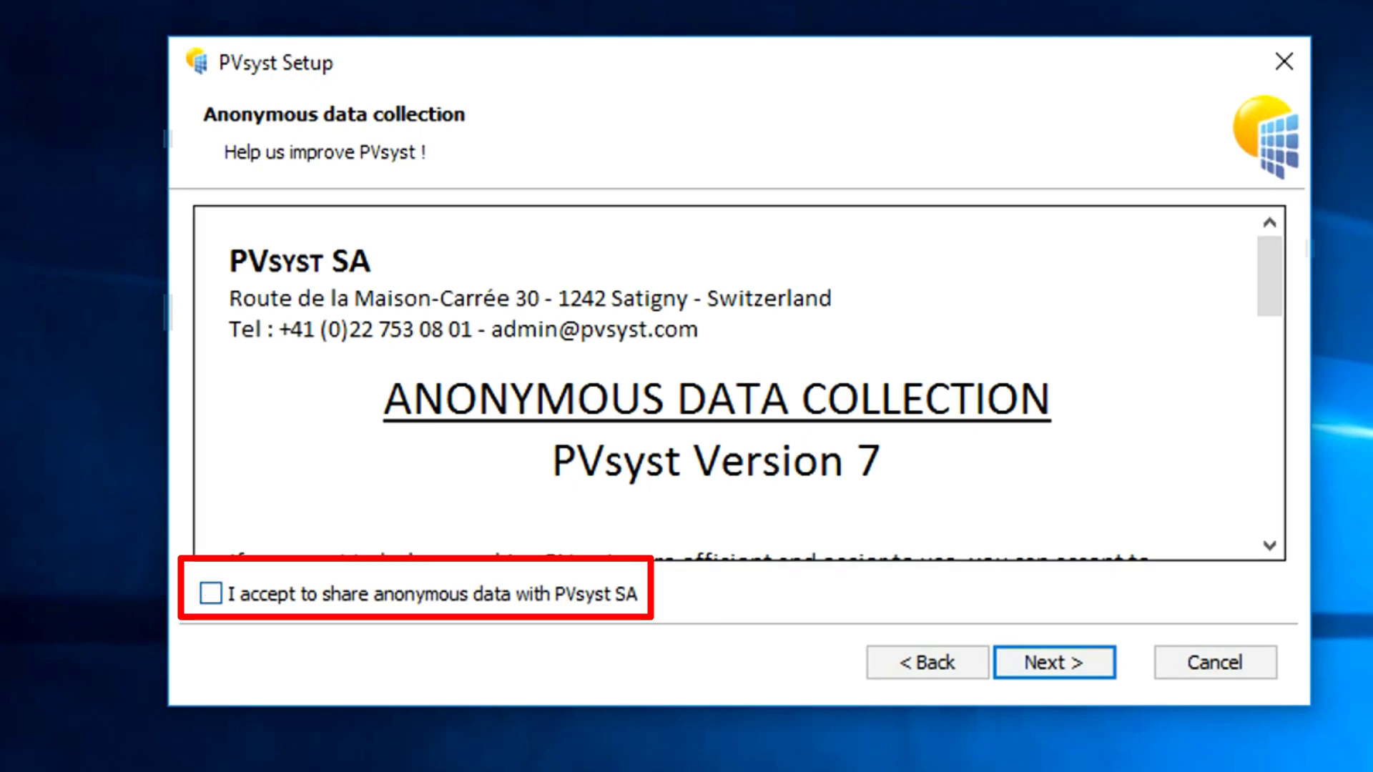
Keep the default installation folder and Desktop and Start Menu shortcuts, and install.
key(Return)
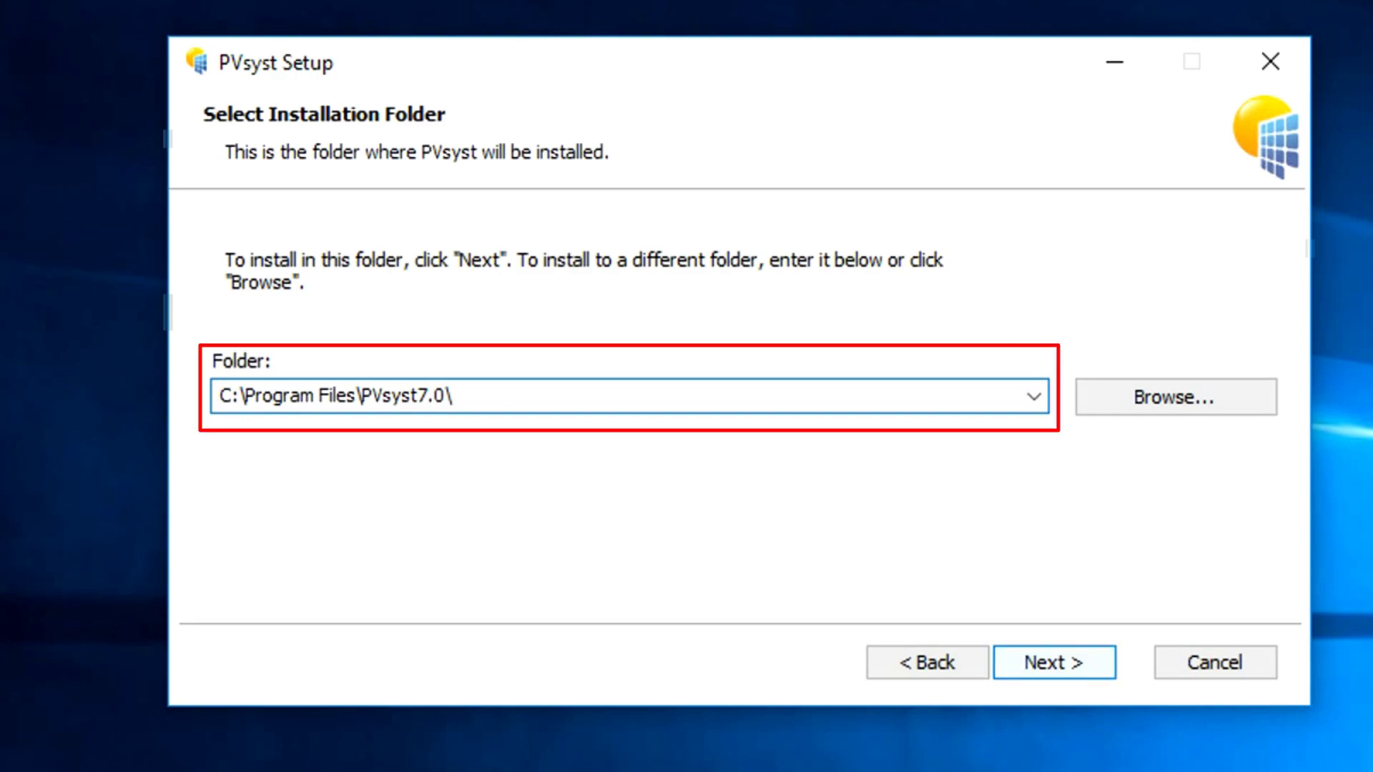
key(Return)
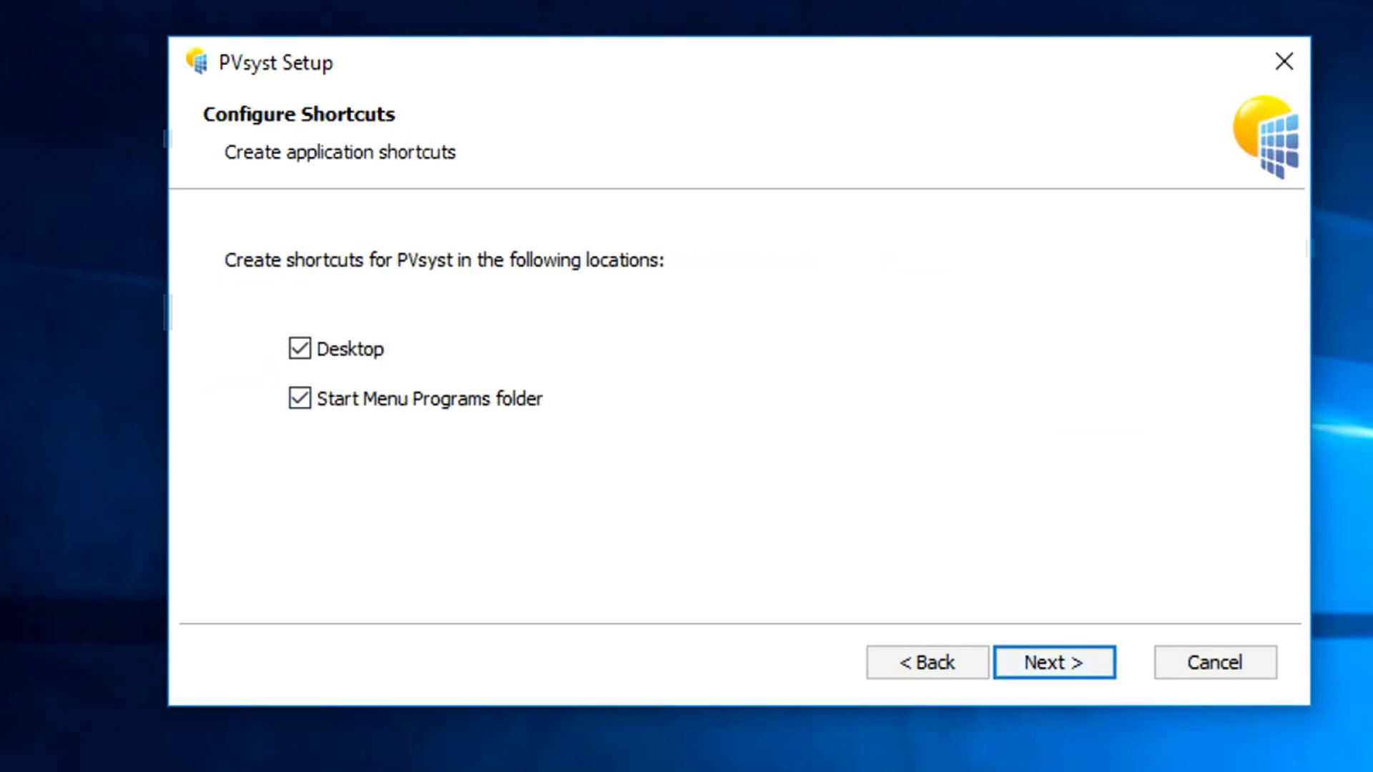
key(Return)
key(Return)
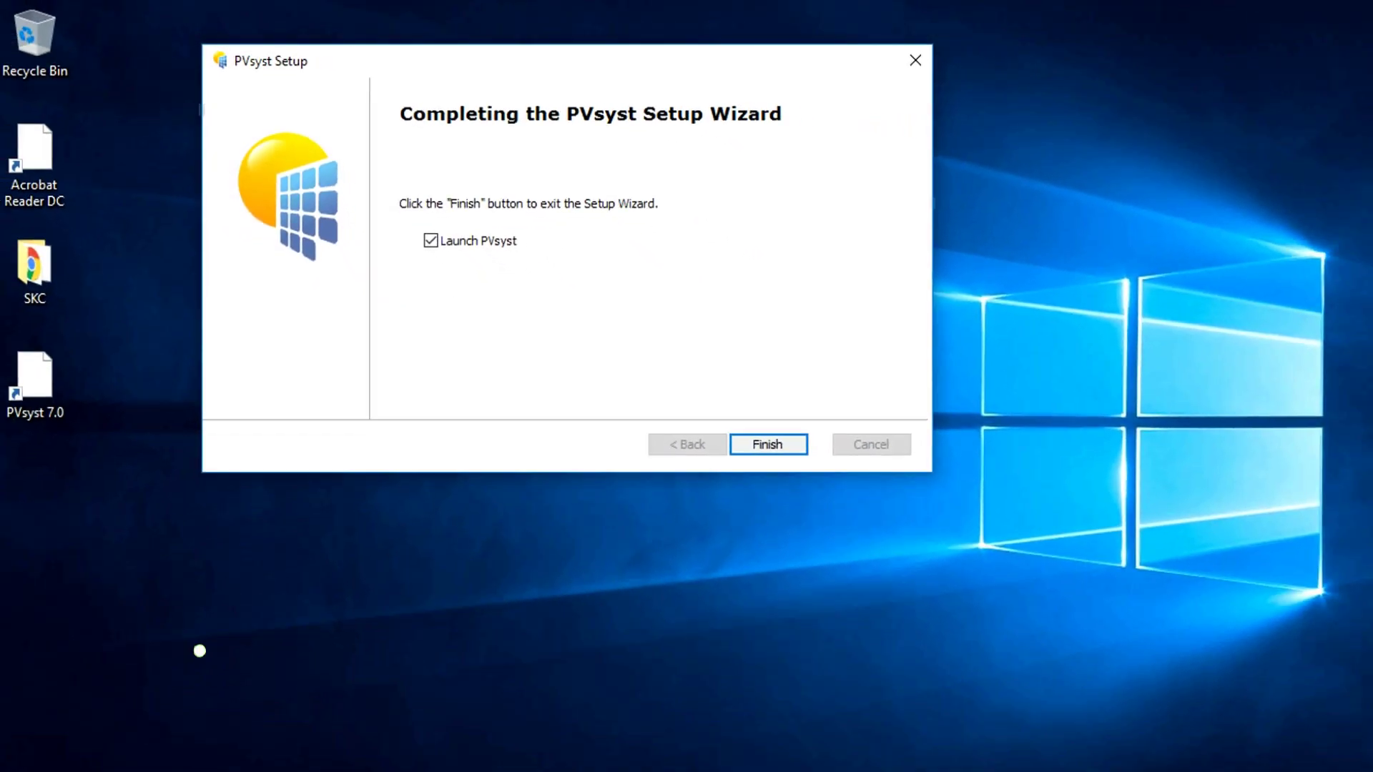
Launch PVsyst and select 'Use a new fresh directory' under C:\Users\PVTools\ in the folder wizard.
click(974, 602)
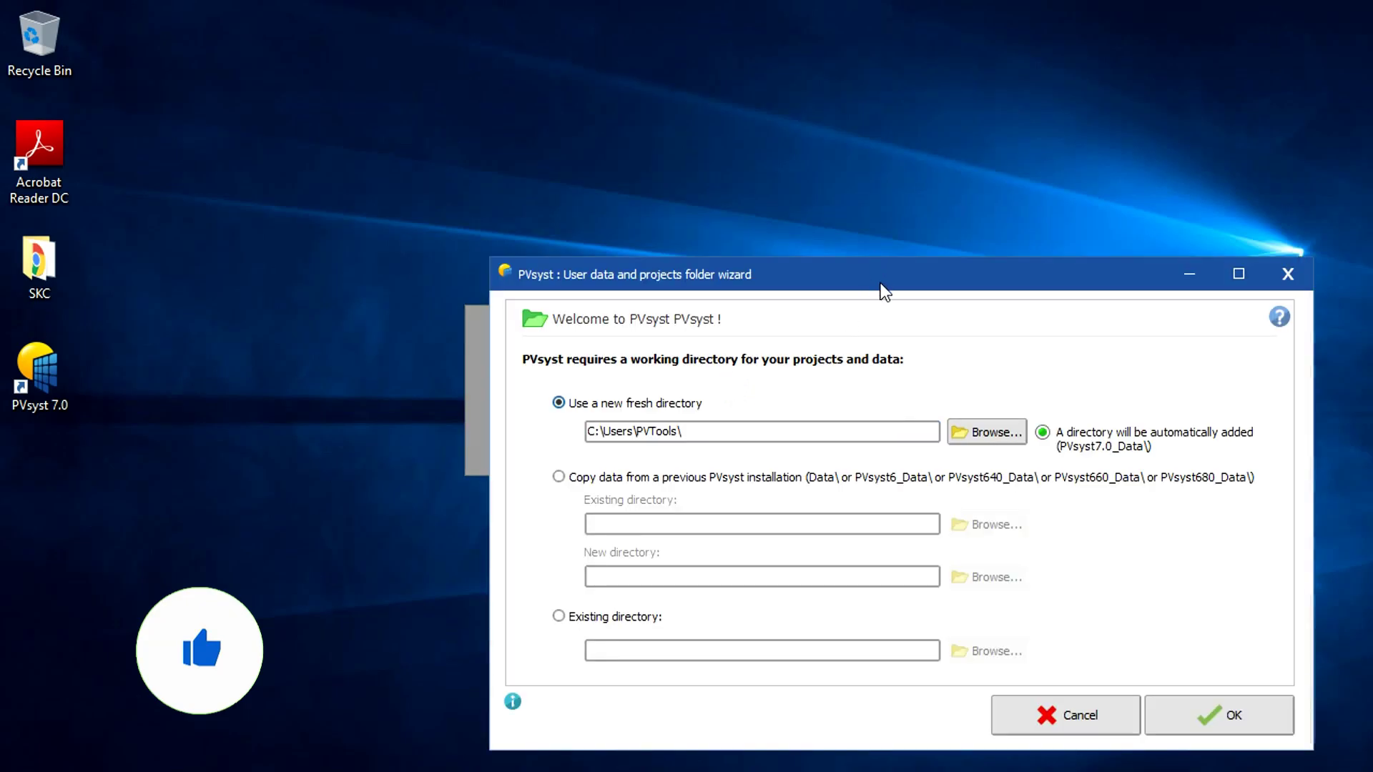
drag(885, 291, 631, 116)
click(592, 250)
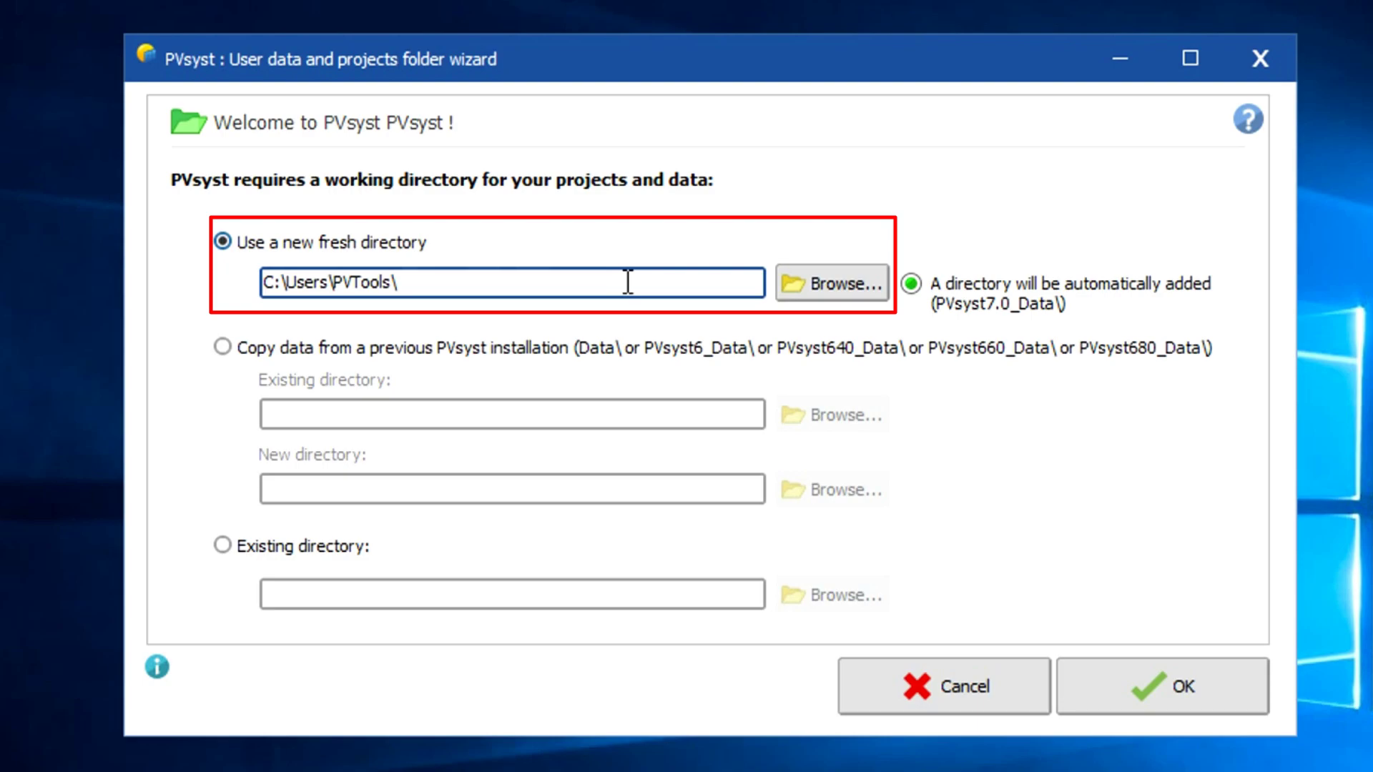
click(222, 348)
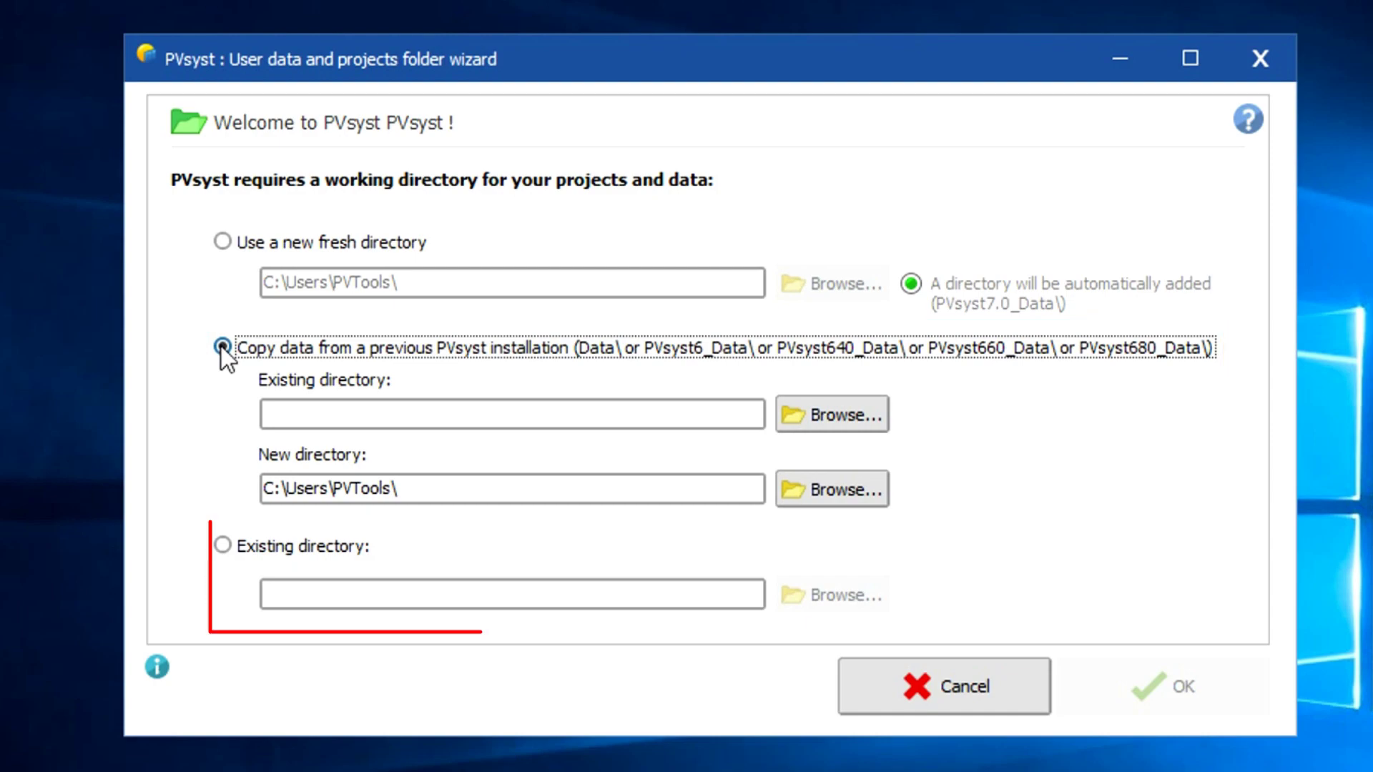
click(223, 546)
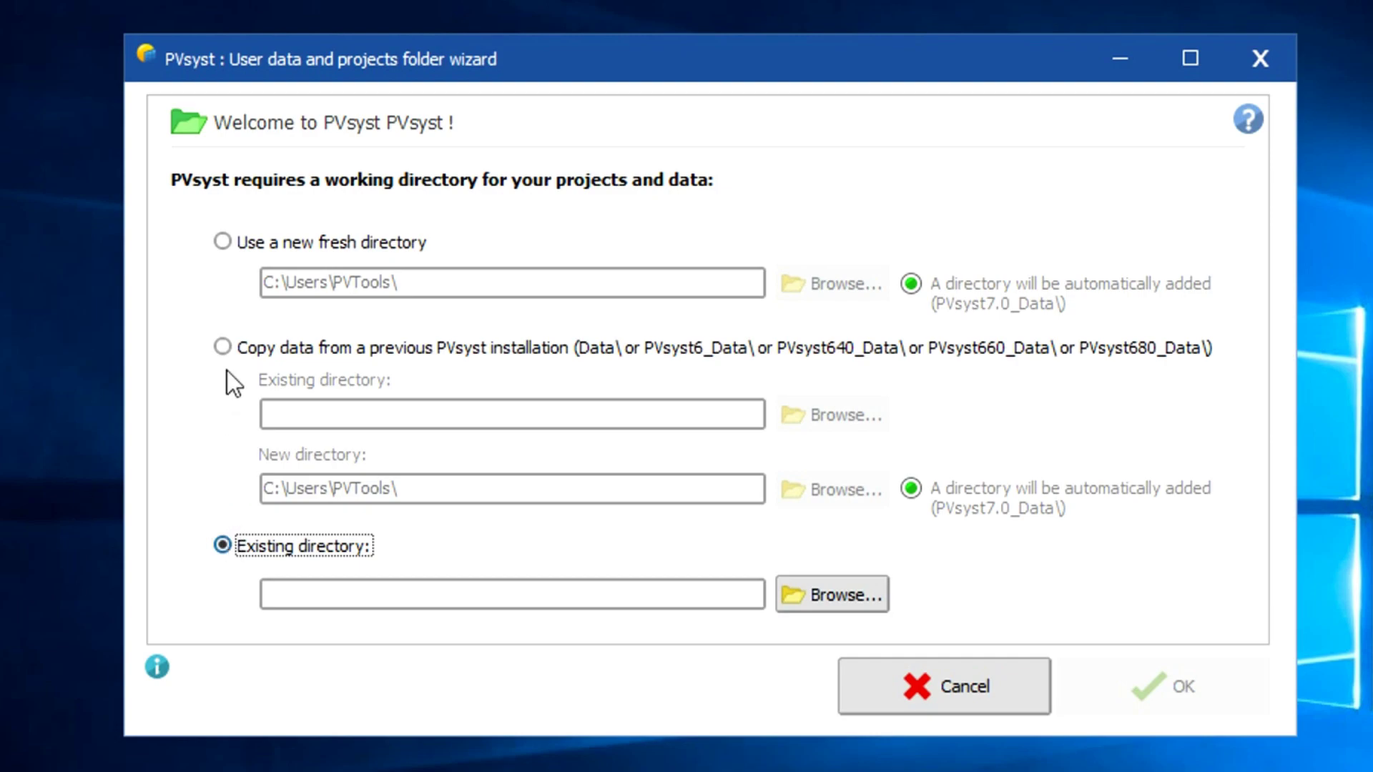
click(221, 242)
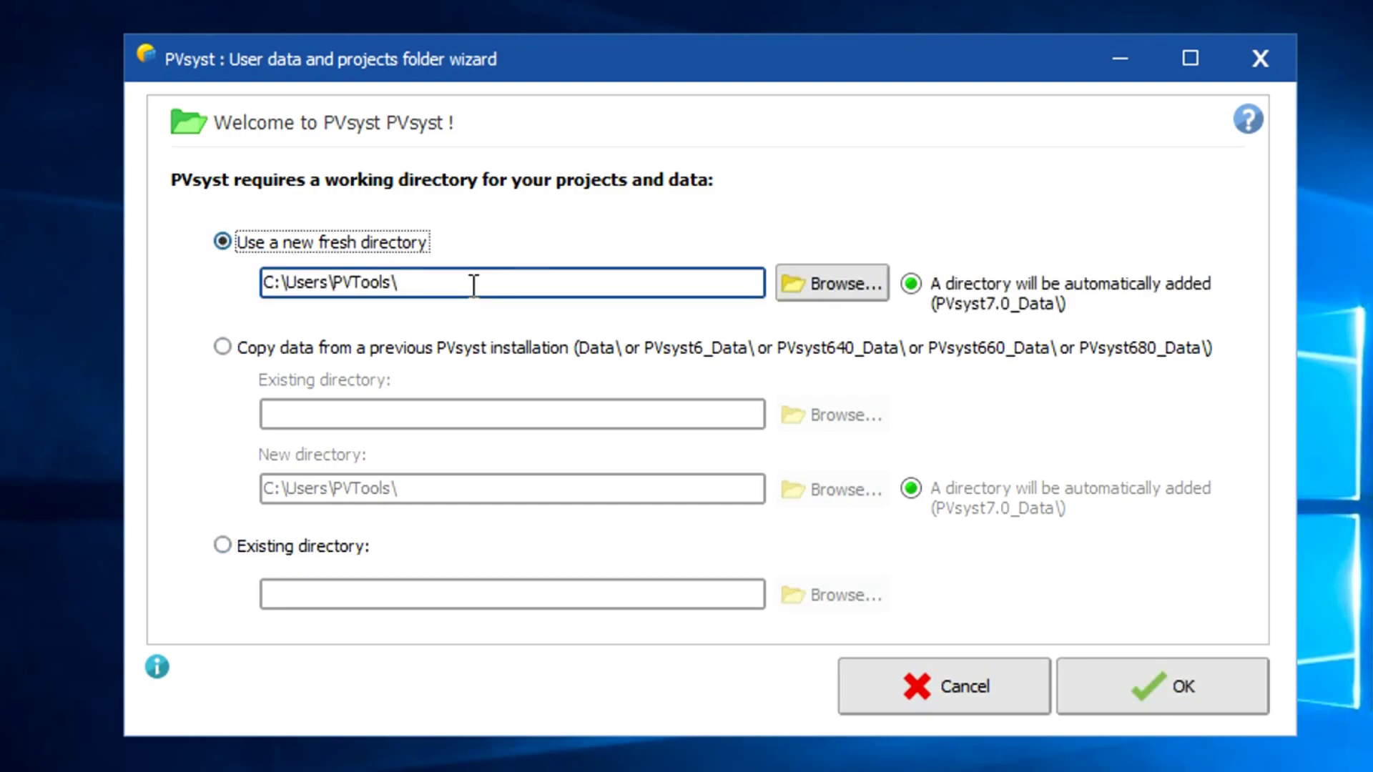
Confirm the new working directory, review the license activation options, then close the License window.
click(1127, 689)
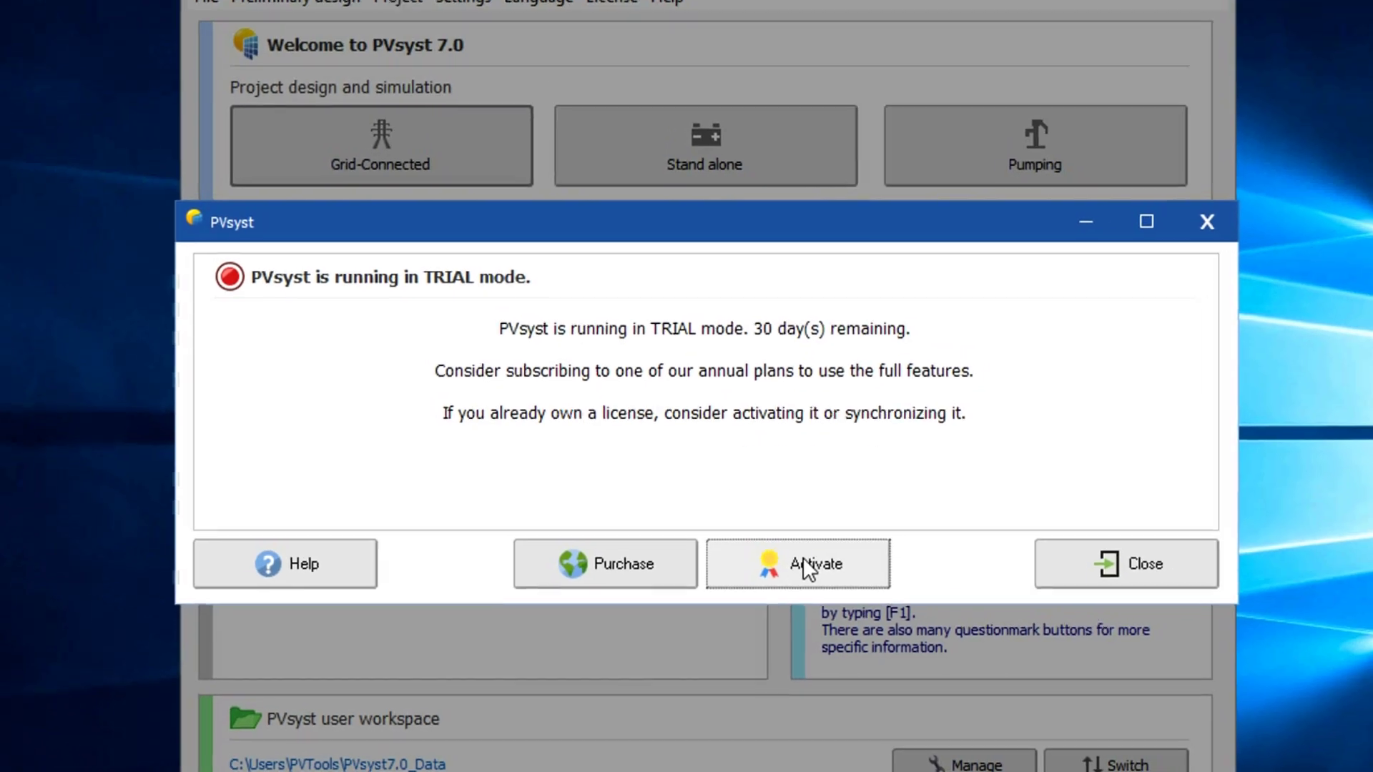
key(Return)
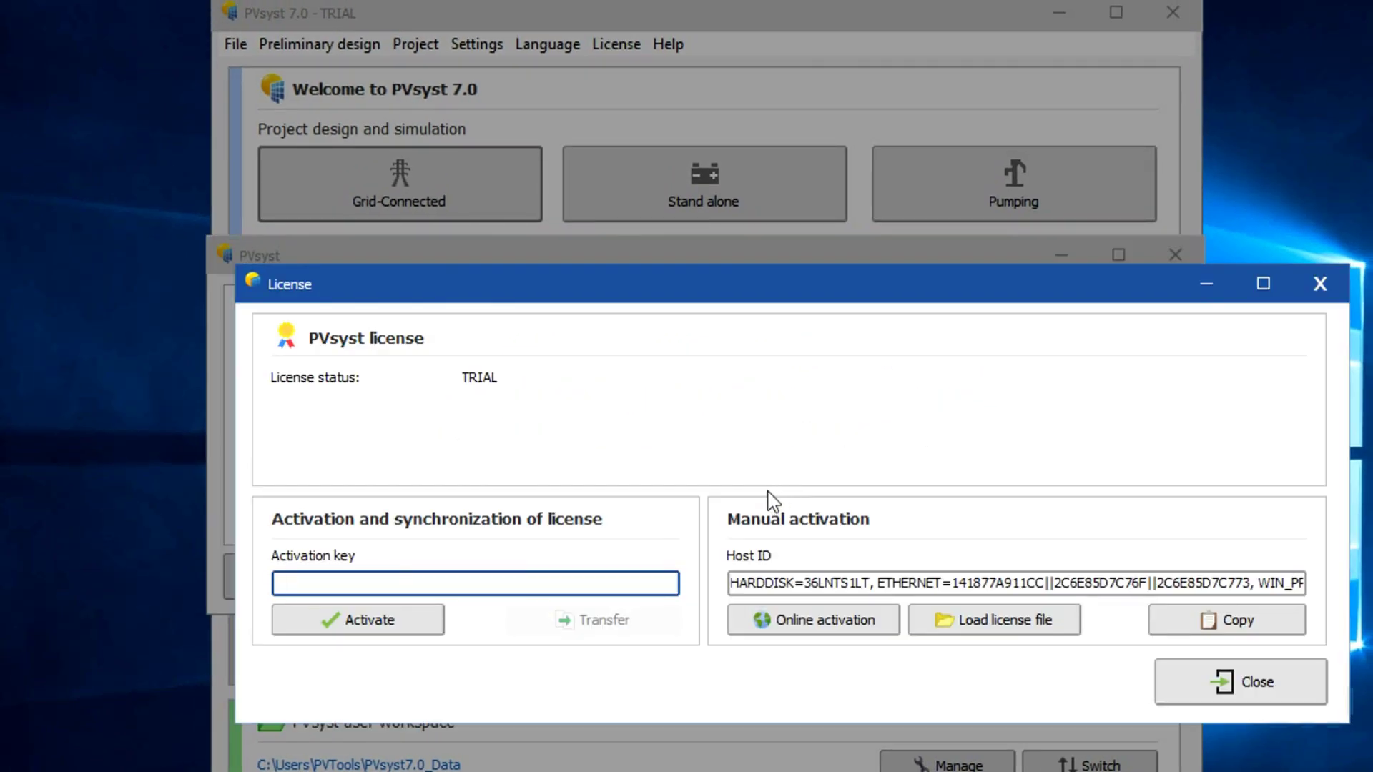
drag(718, 286, 651, 49)
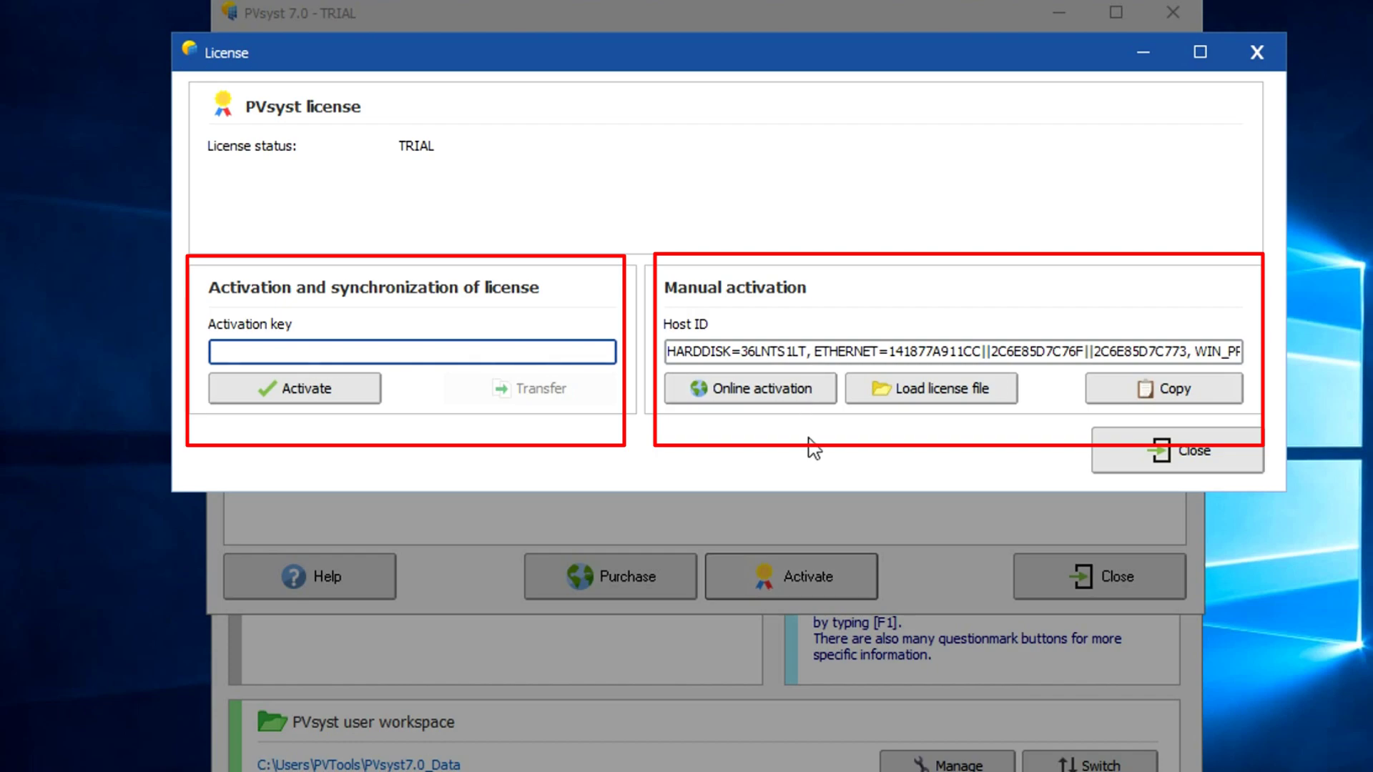
click(1110, 449)
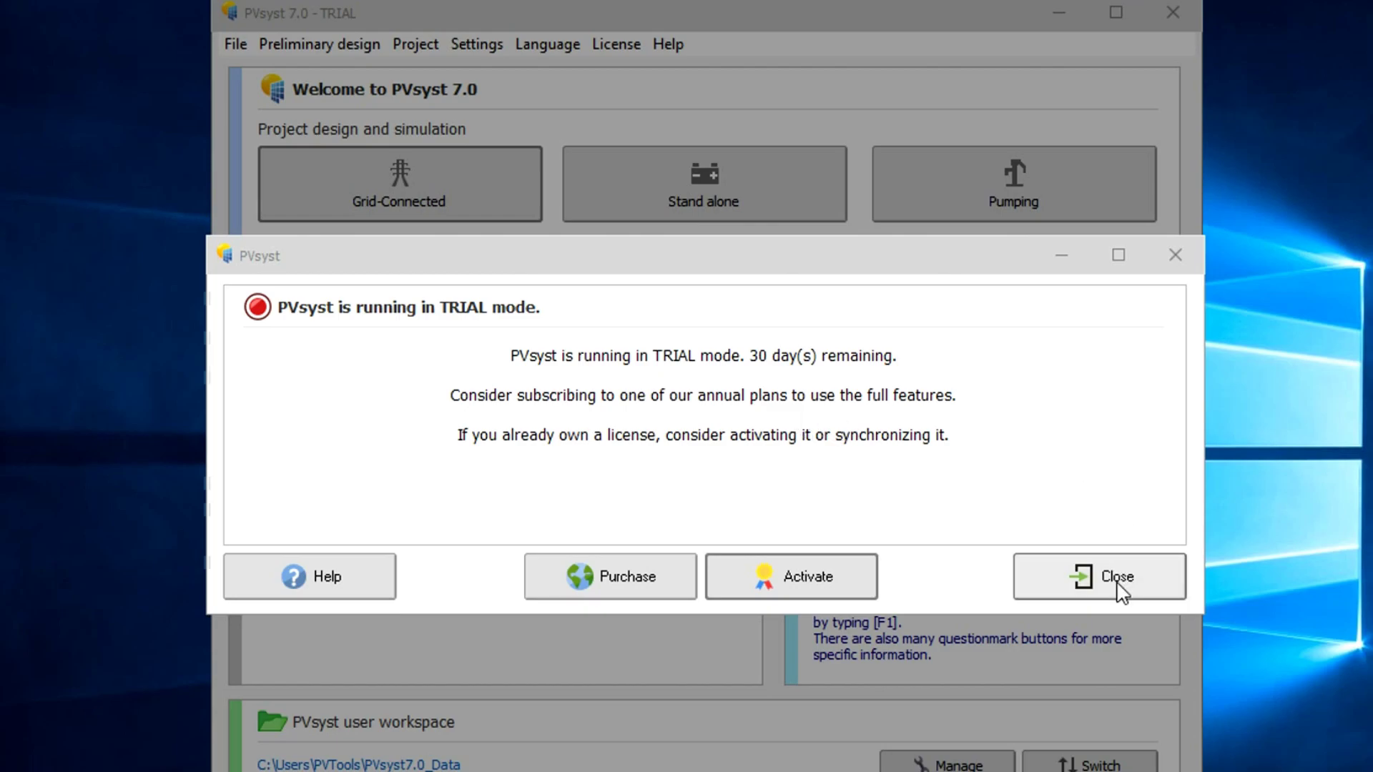
Dismiss the 30-day TRIAL notice and open the user workspace Manage panel.
click(1118, 584)
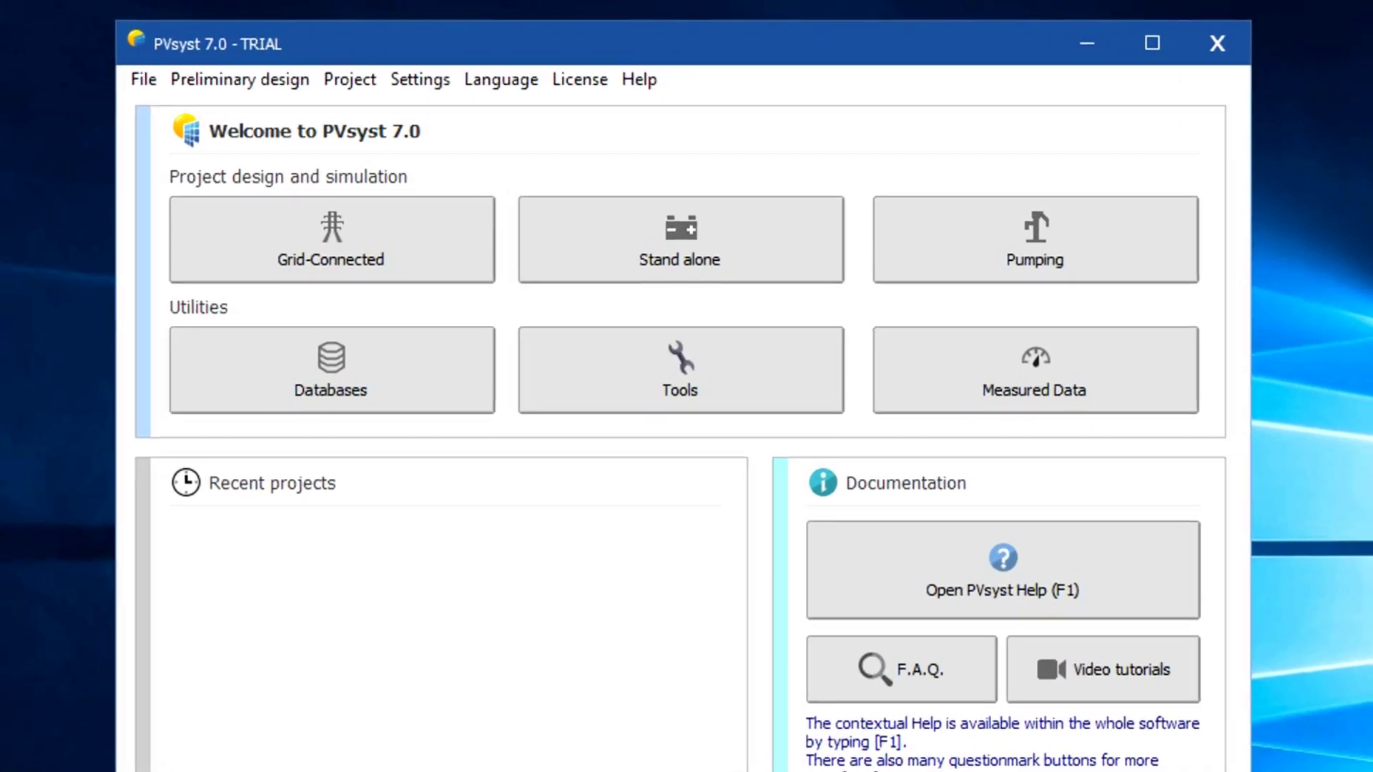
click(971, 706)
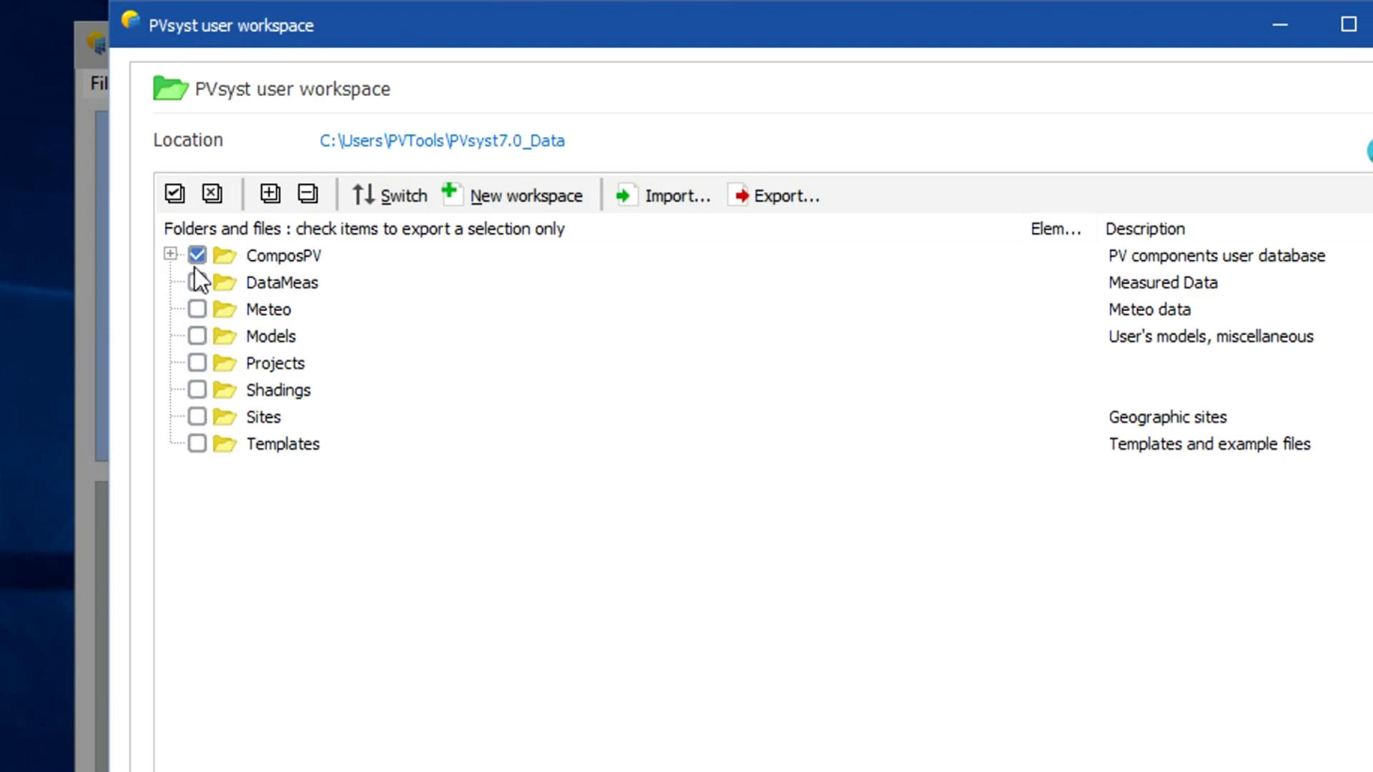
Expand the ComposPV folder to view its subfolders.
click(171, 255)
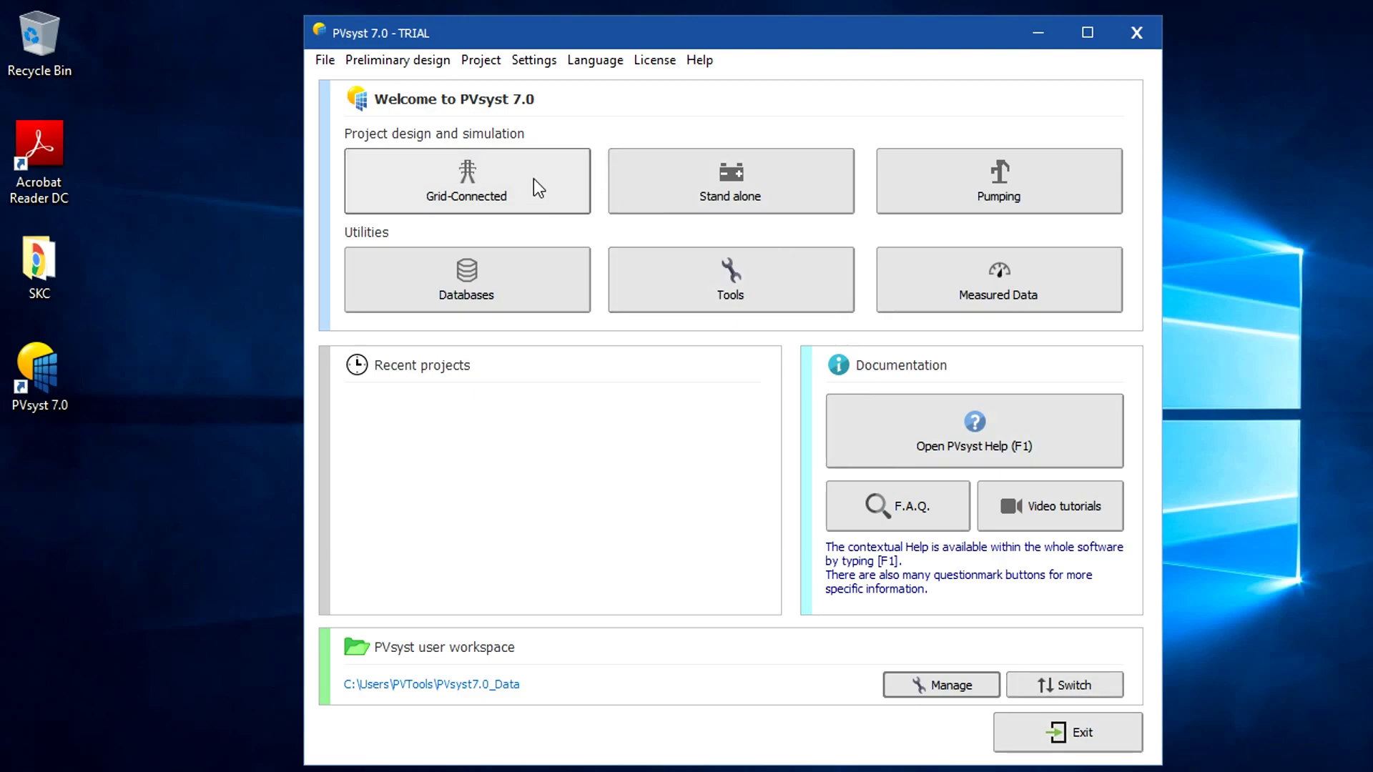
Start a grid-connected project and bring the New.PRJ window fully into view.
click(505, 183)
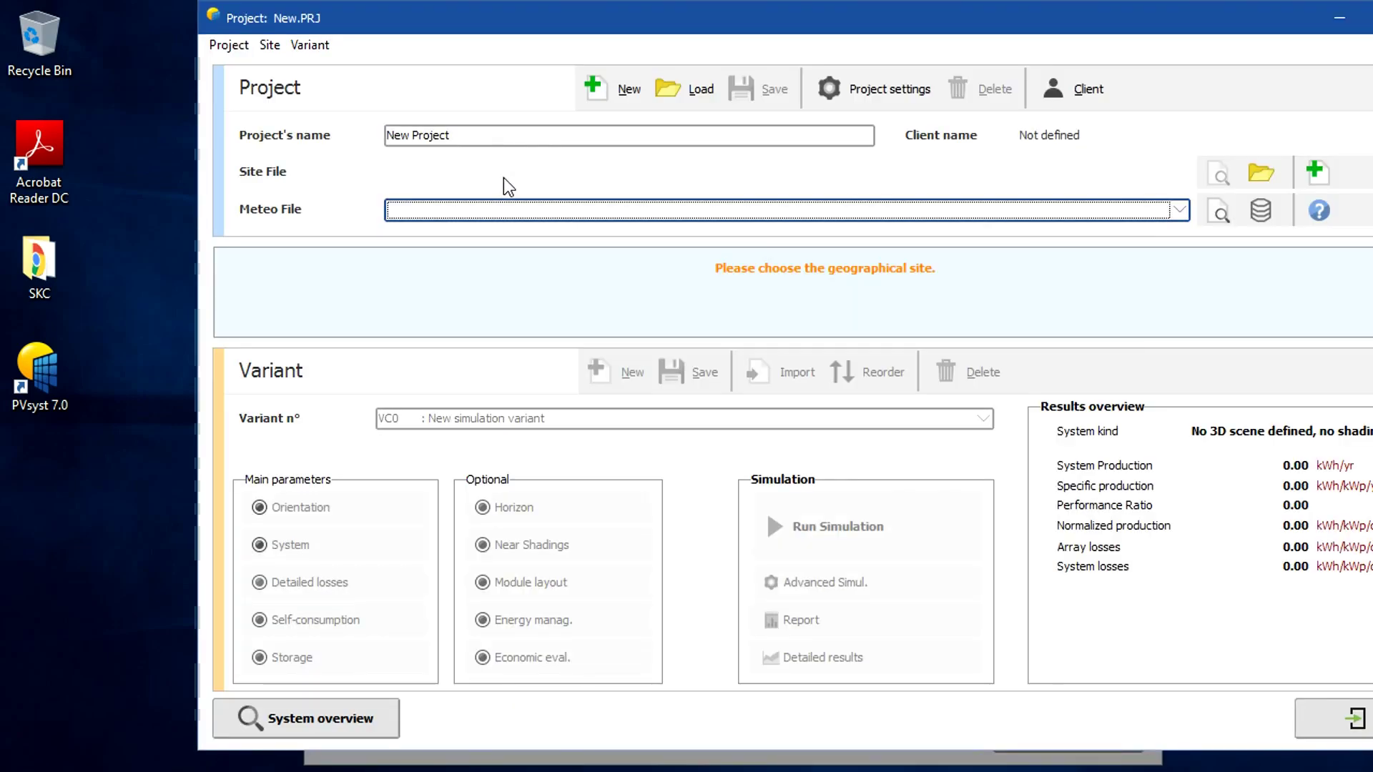
drag(659, 21, 490, 19)
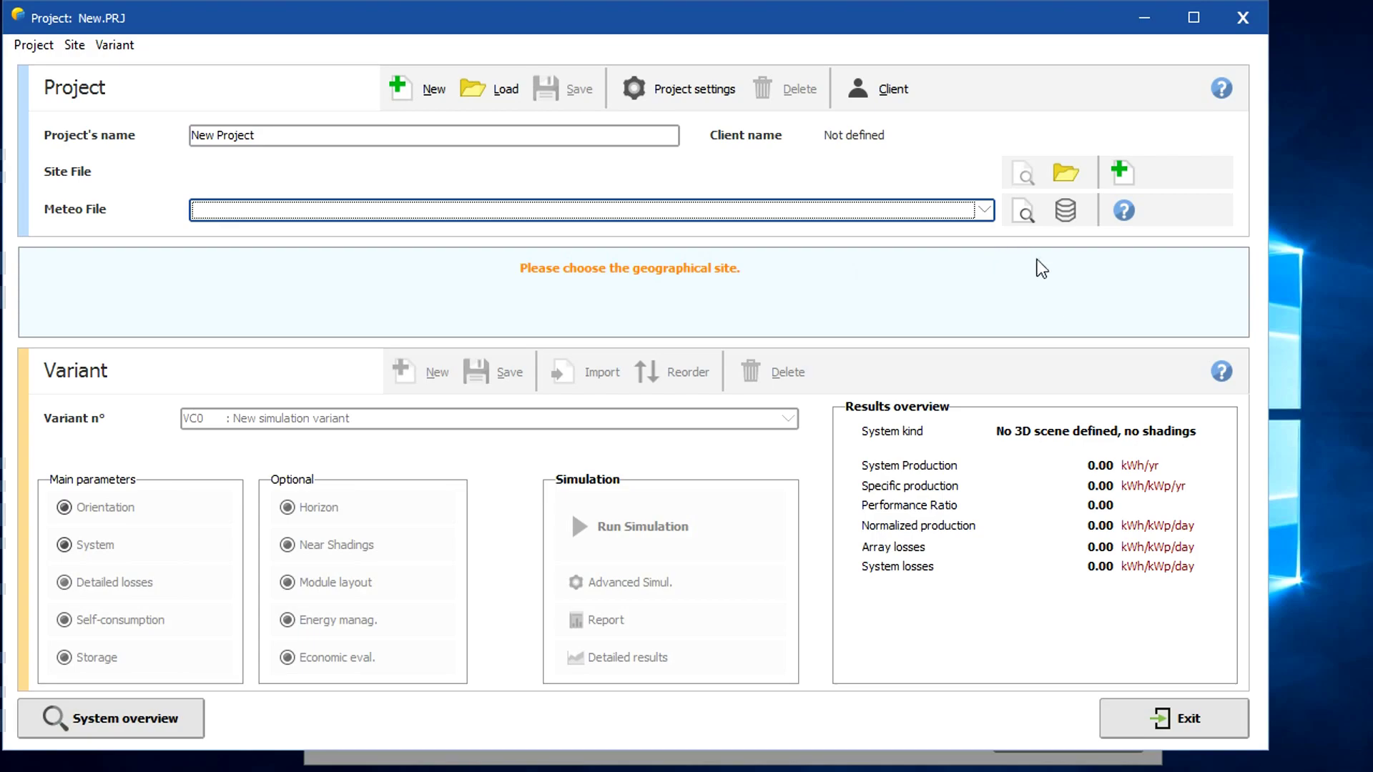
Close the New Project window and exit PVsyst from the welcome window.
click(1127, 719)
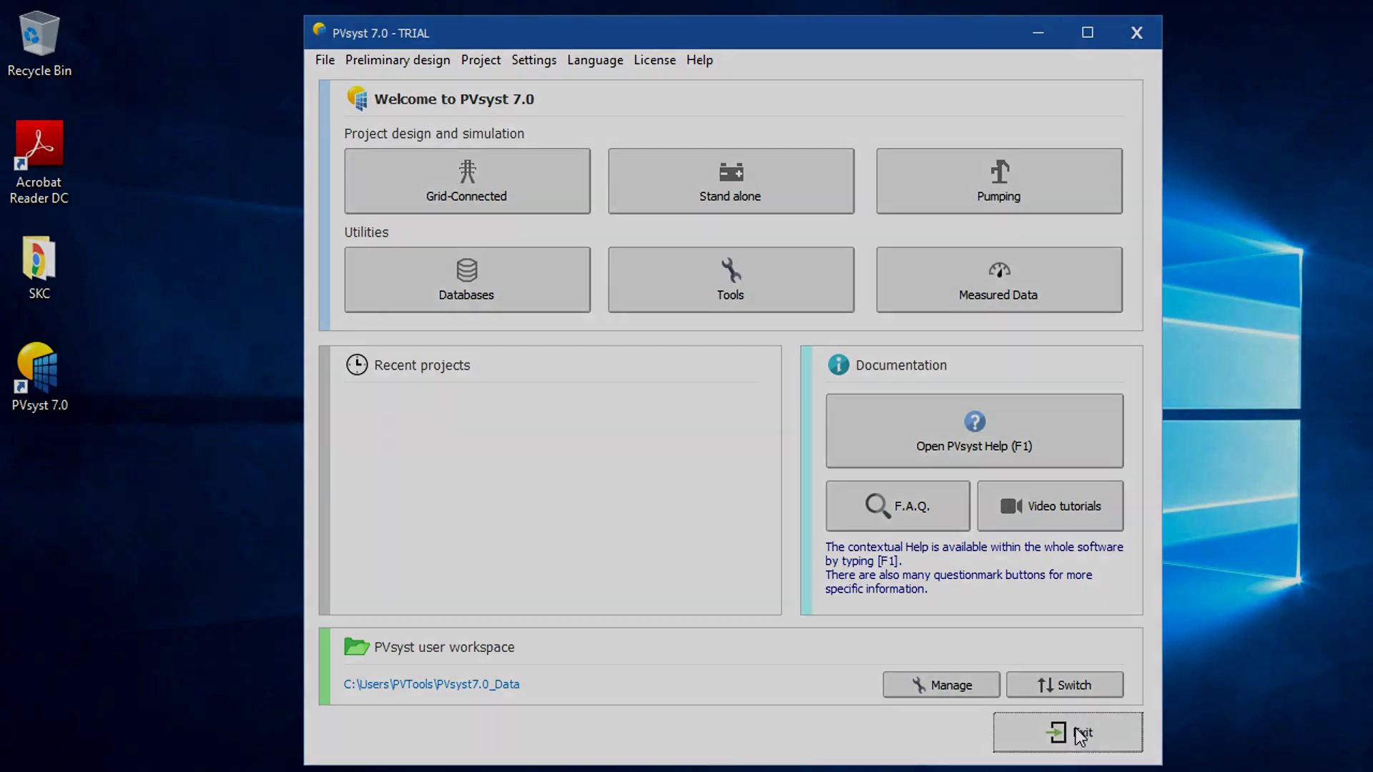
click(1080, 735)
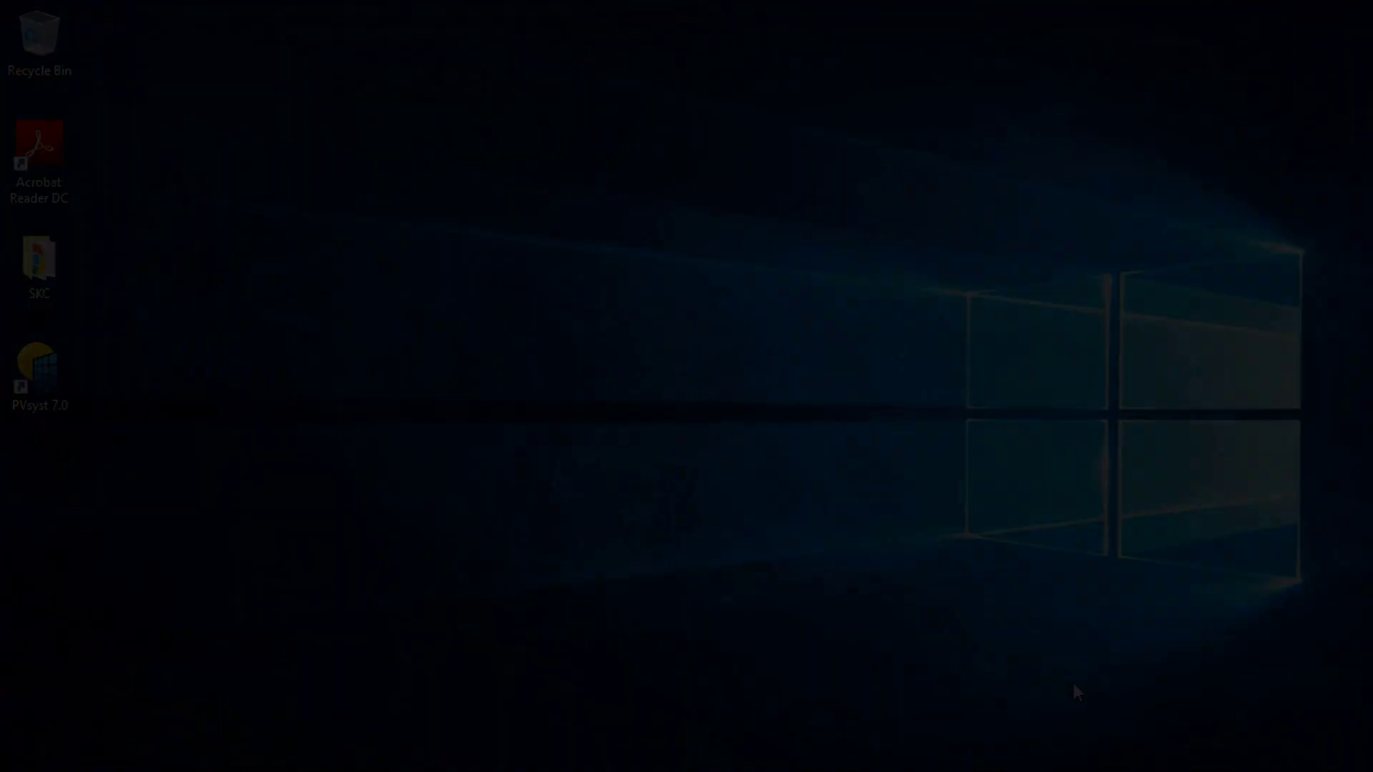